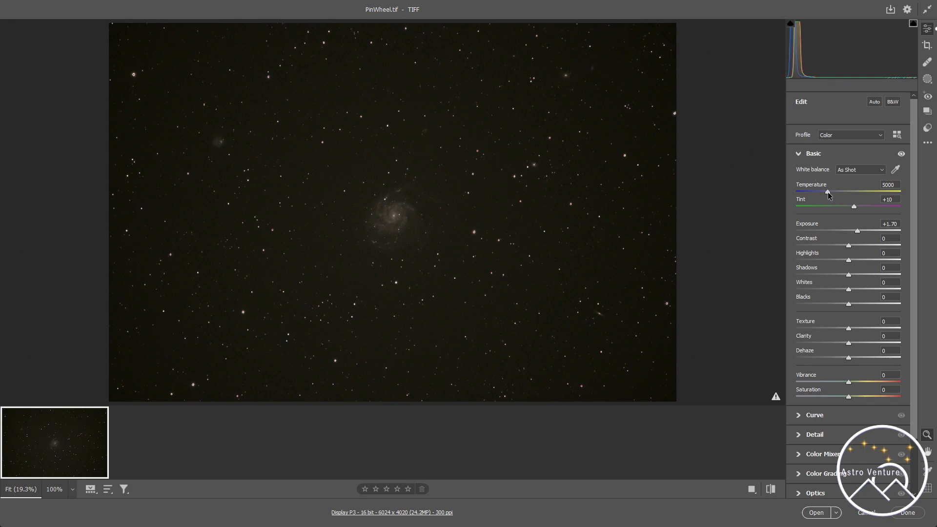
Set the galaxy image's temperature to 4700, tint to +35 and exposure to +1.60, and open it in Photoshop.
drag(828, 194, 824, 194)
drag(853, 206, 866, 204)
click(857, 232)
double_click(858, 232)
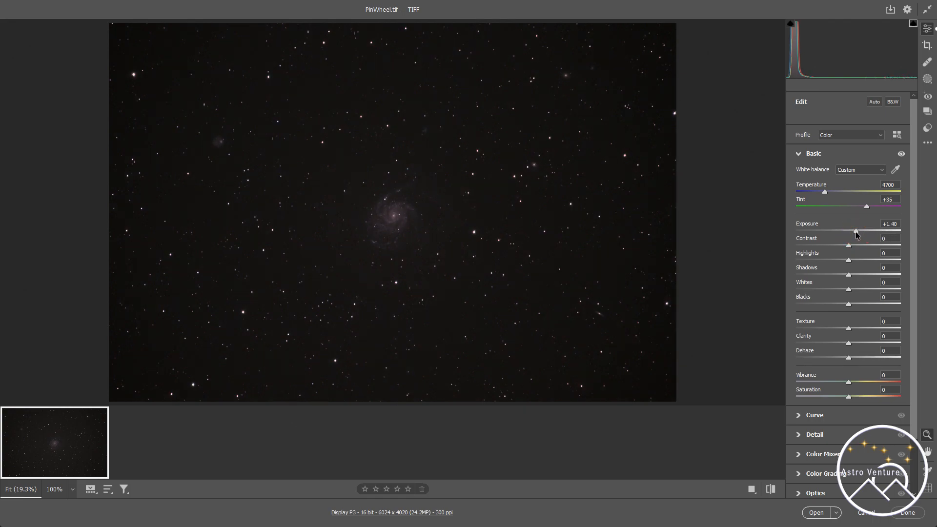
drag(849, 232, 857, 231)
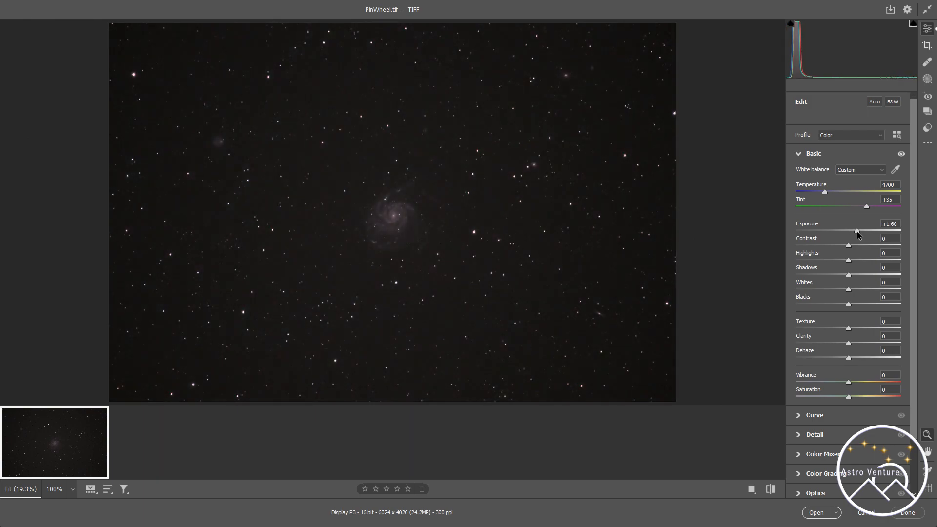
drag(857, 231, 857, 232)
click(818, 513)
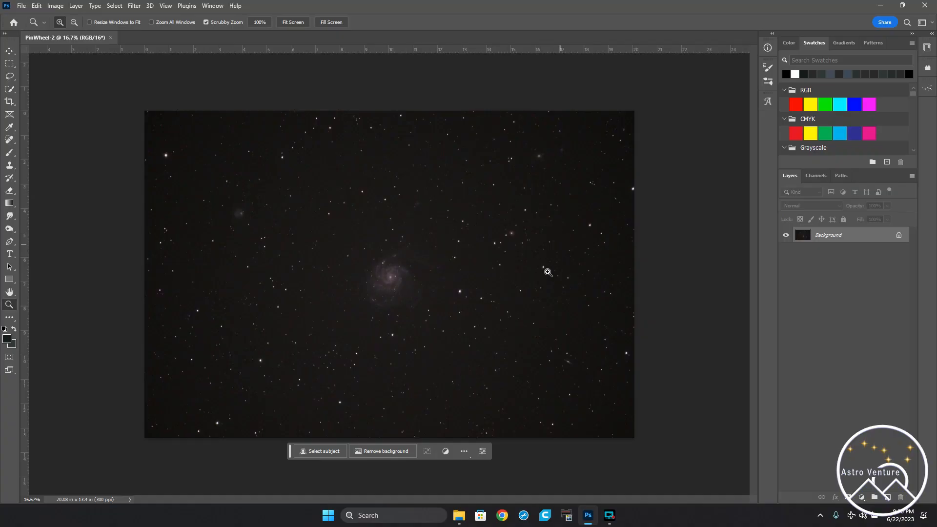
Stretch the galaxy image by applying the Arcsinh10 preset in Curves.
click(388, 287)
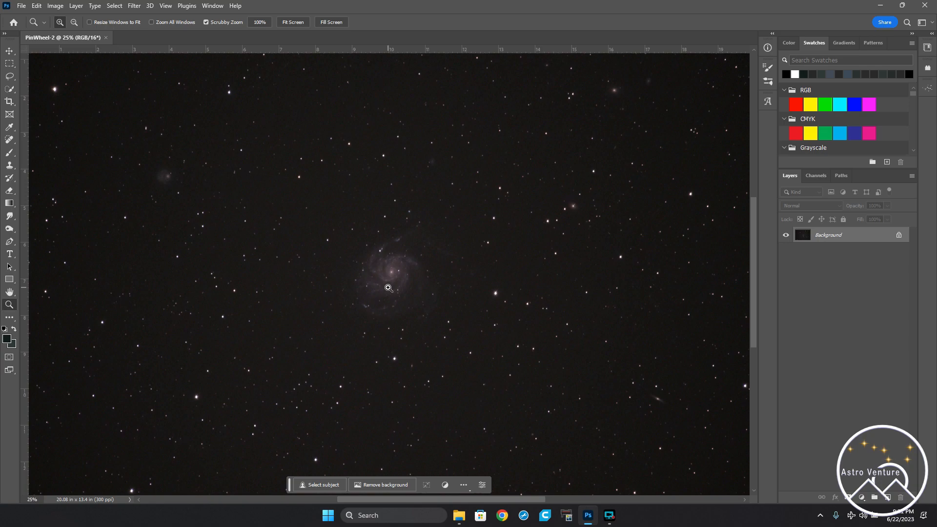
key(ctrl+m)
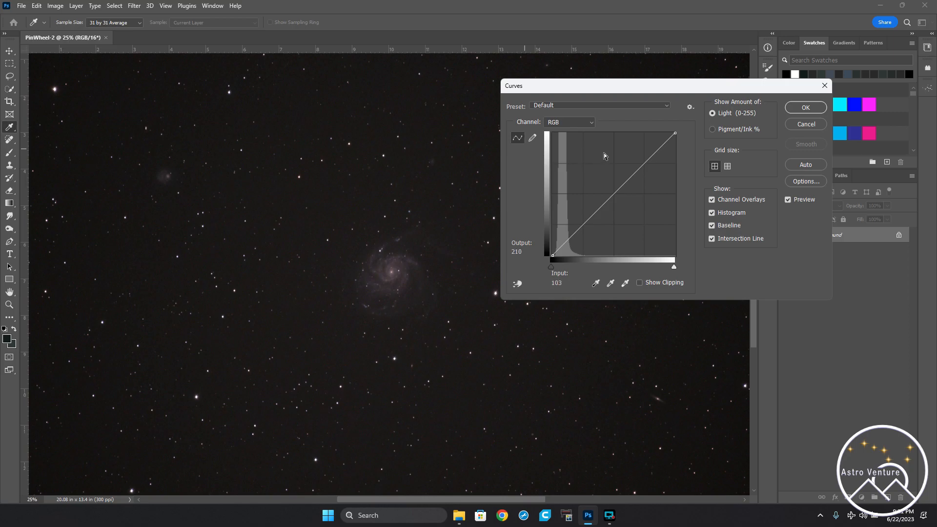
click(575, 104)
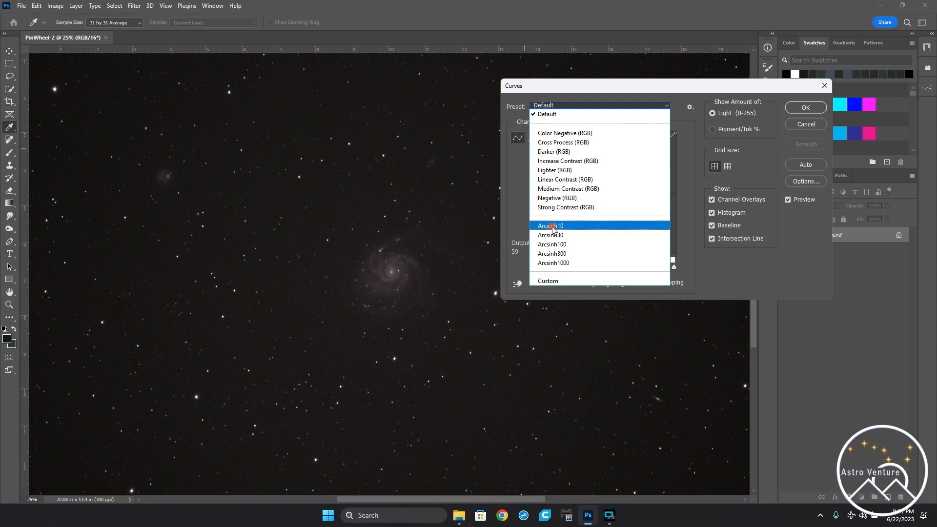
click(552, 226)
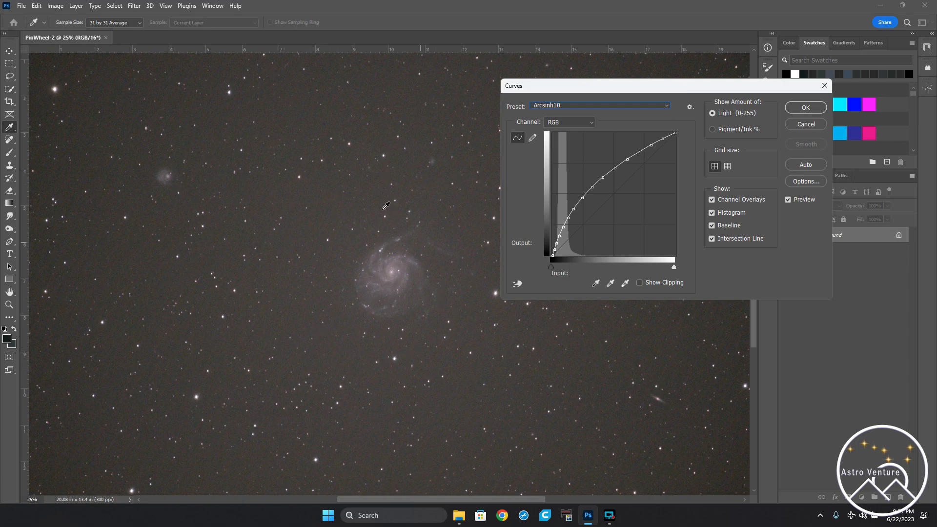
click(803, 108)
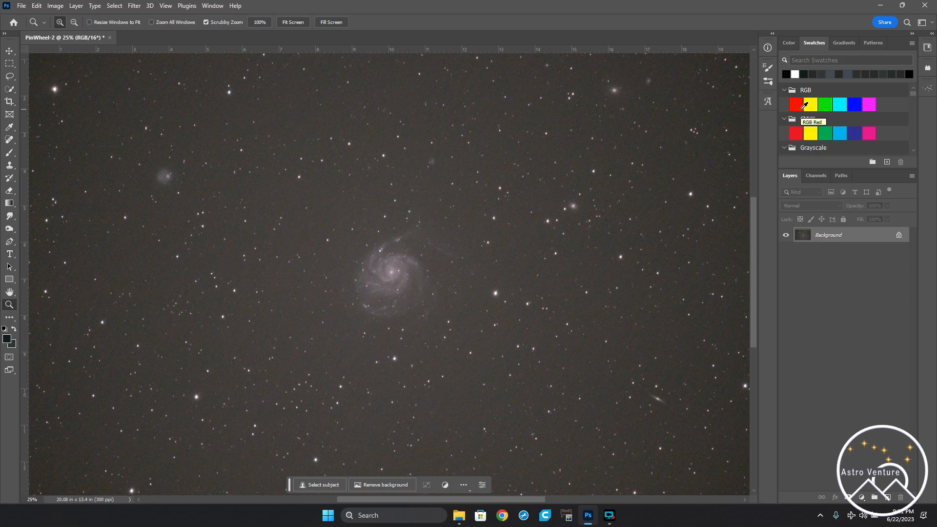
Raise the Red channel's shadow input level in Levels to reduce the background's red cast.
key(ctrl+l)
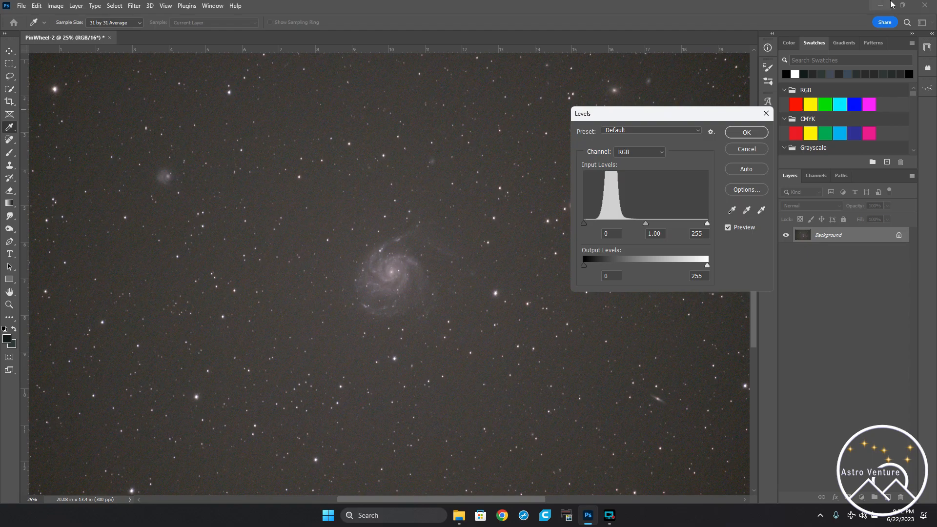
click(638, 152)
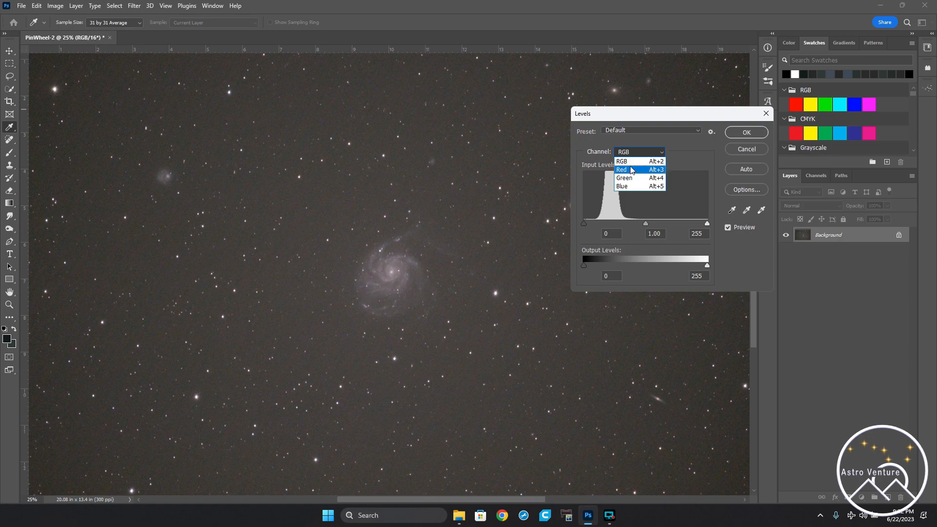
click(629, 171)
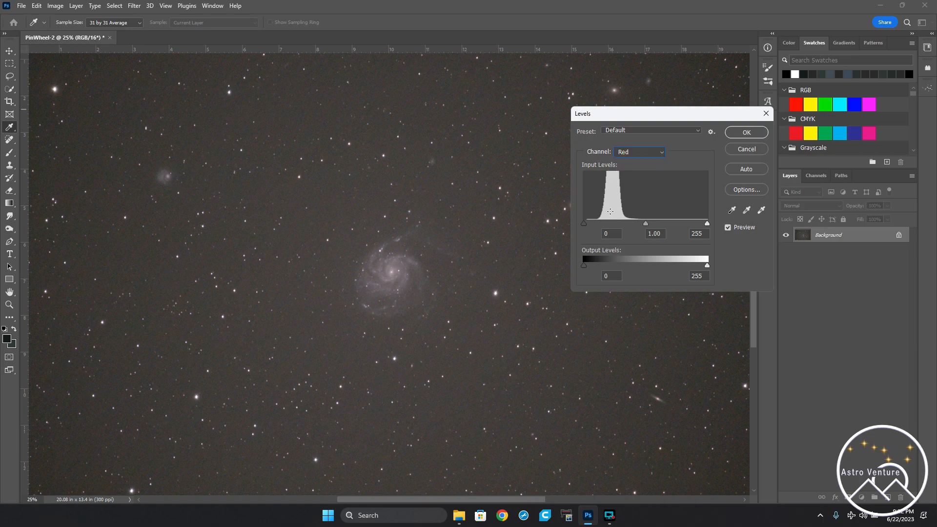
drag(583, 224, 585, 224)
key(Return)
key(z)
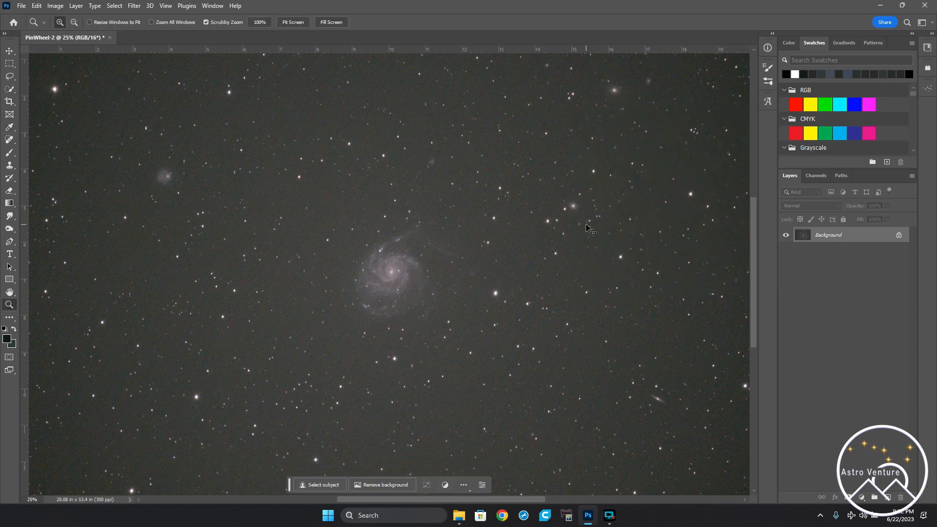
Compare the positions of the Red and Green channel histograms in Levels.
key(ctrl+l)
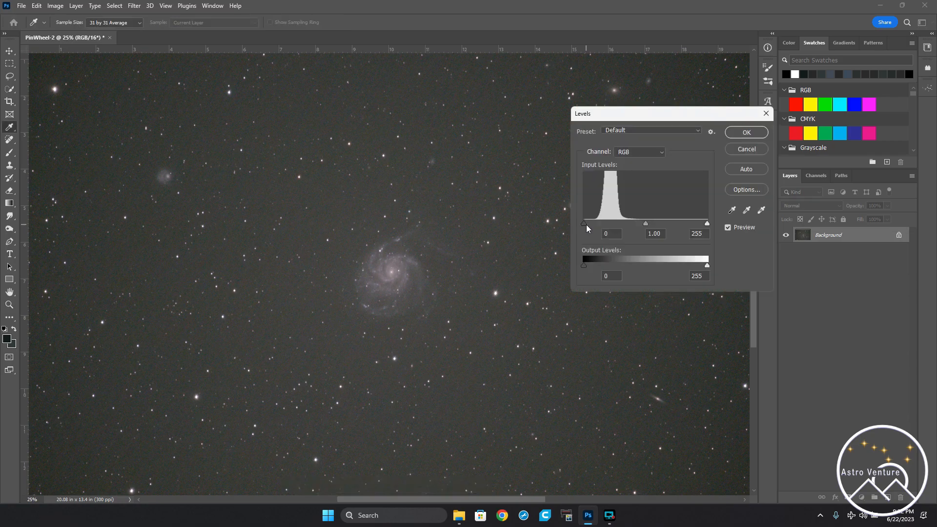
click(628, 152)
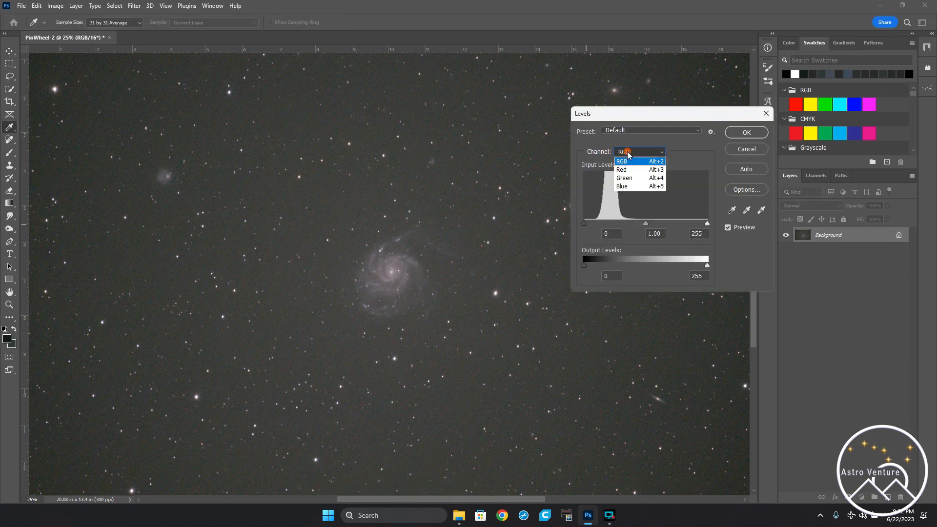
click(627, 170)
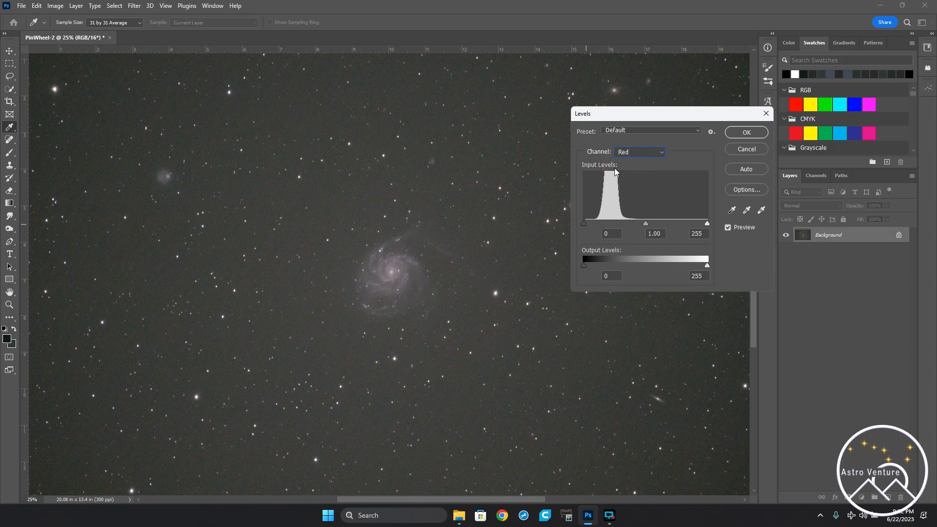
click(638, 153)
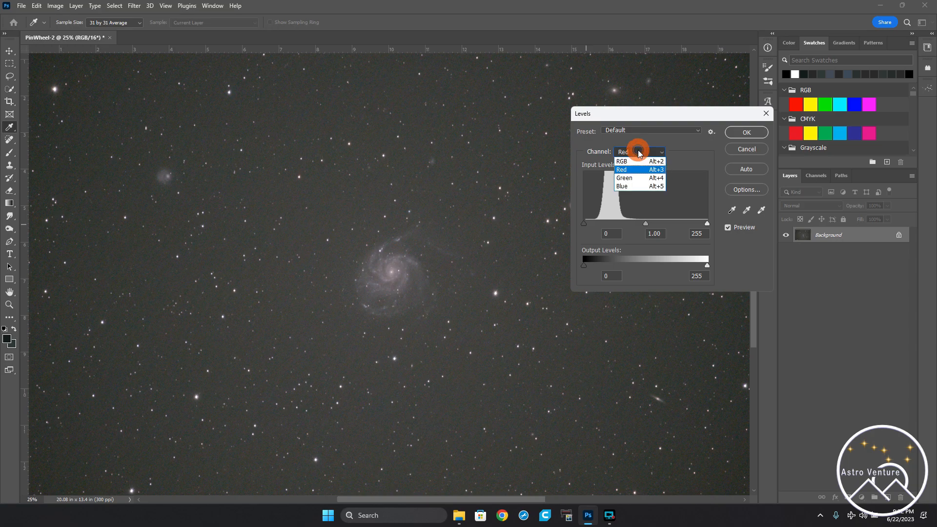
click(638, 178)
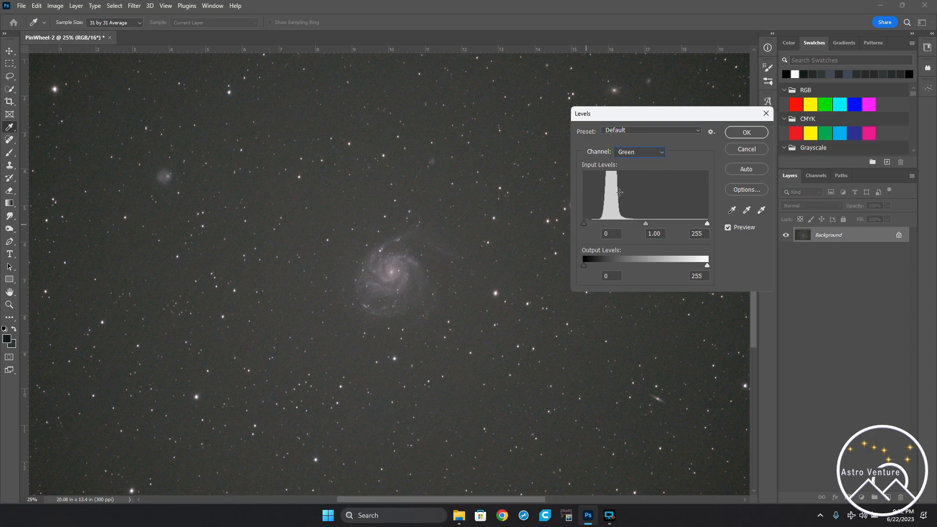
click(642, 152)
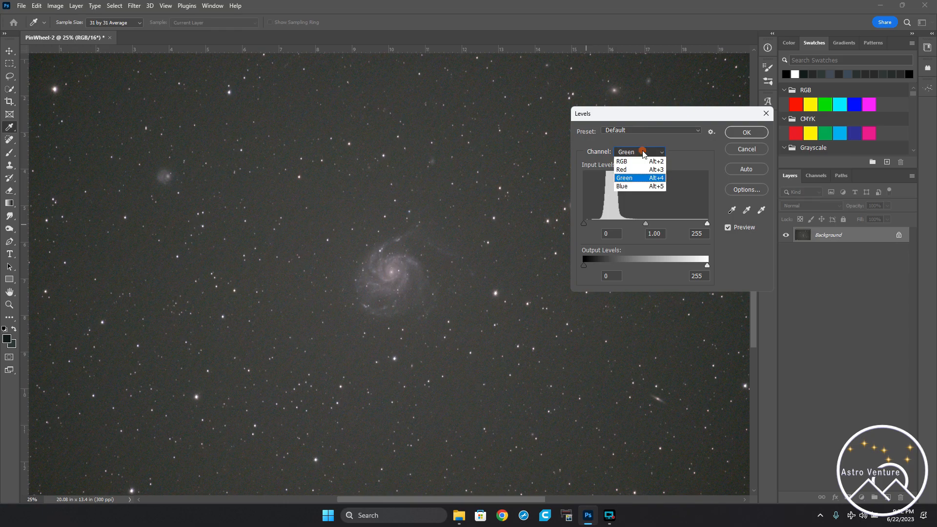
click(636, 171)
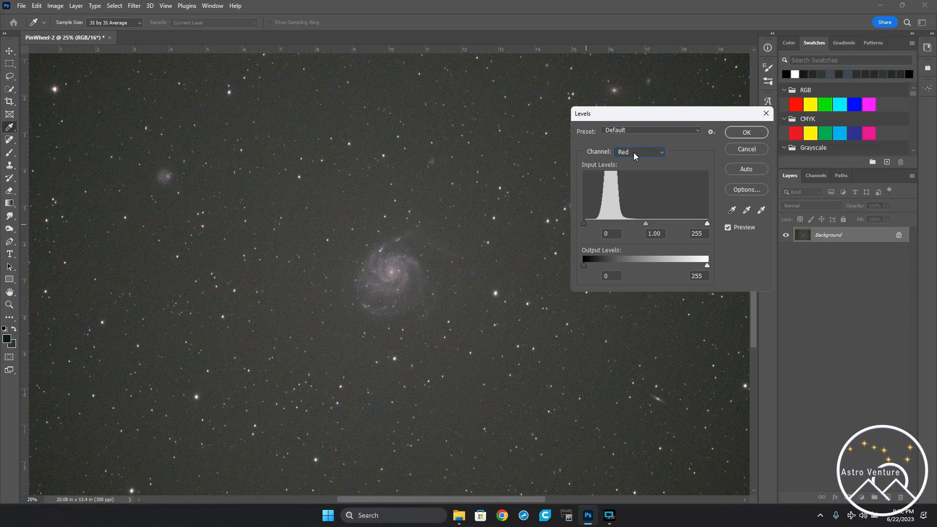
click(633, 155)
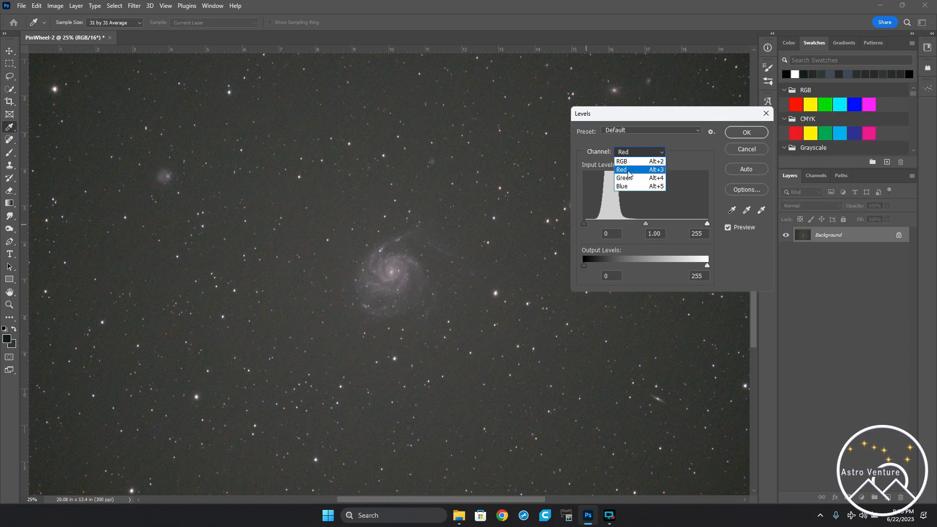
click(627, 170)
Set the Green channel's shadow input level to 16 and its midtone level to 1.11, and apply the Levels adjustment.
click(631, 151)
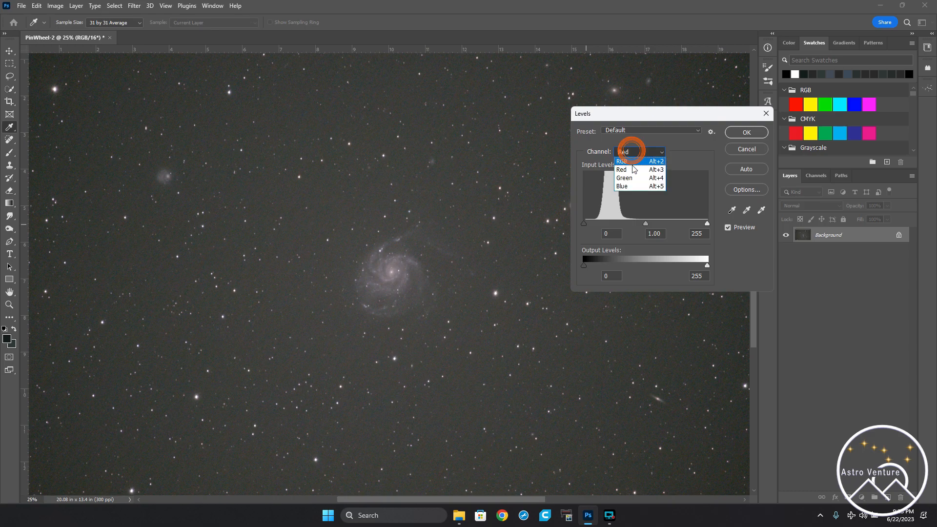
click(632, 179)
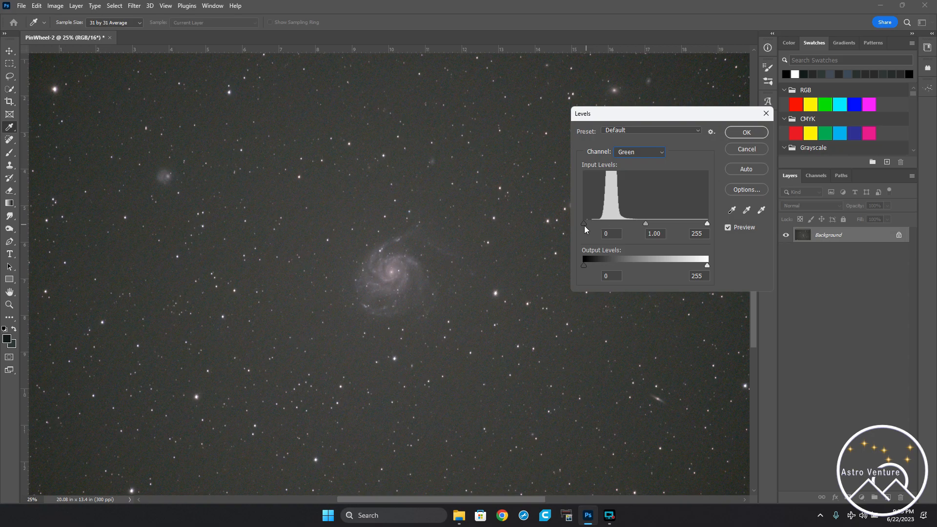
drag(583, 223, 584, 223)
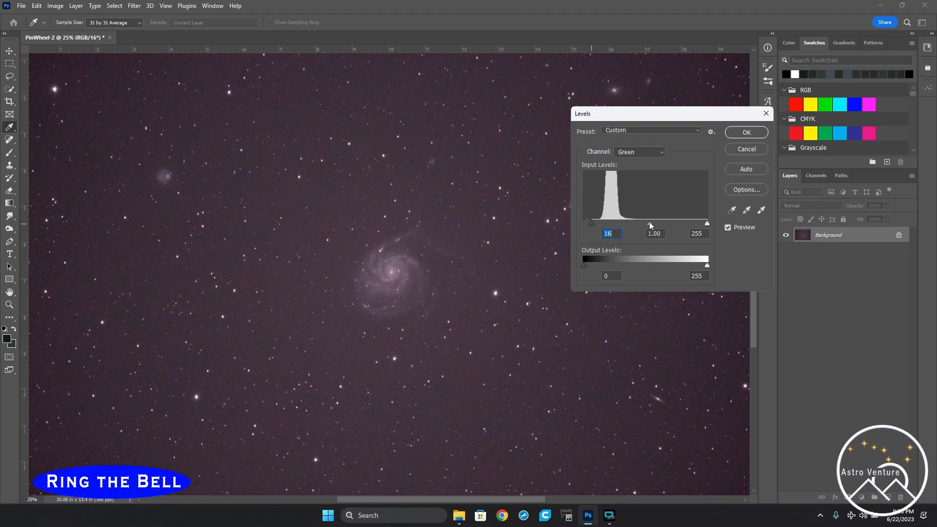
drag(645, 222, 645, 221)
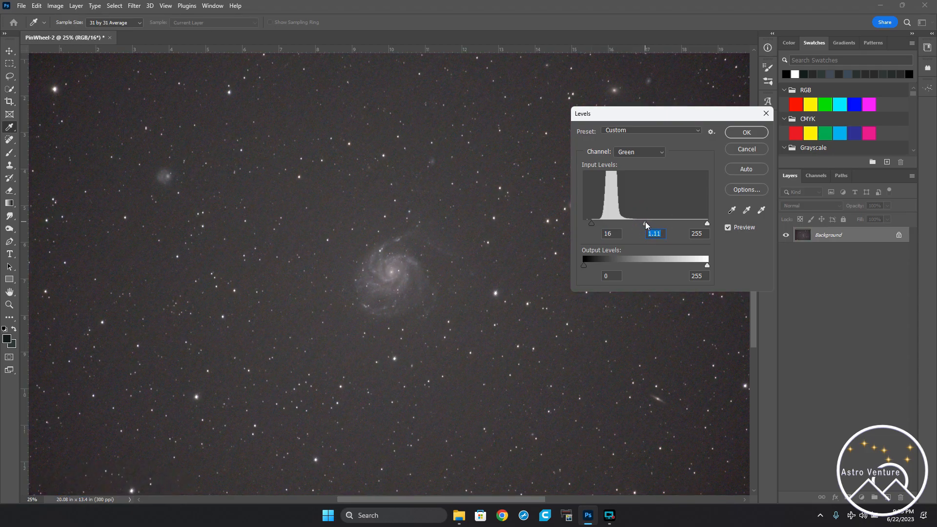
key(Return)
key(z)
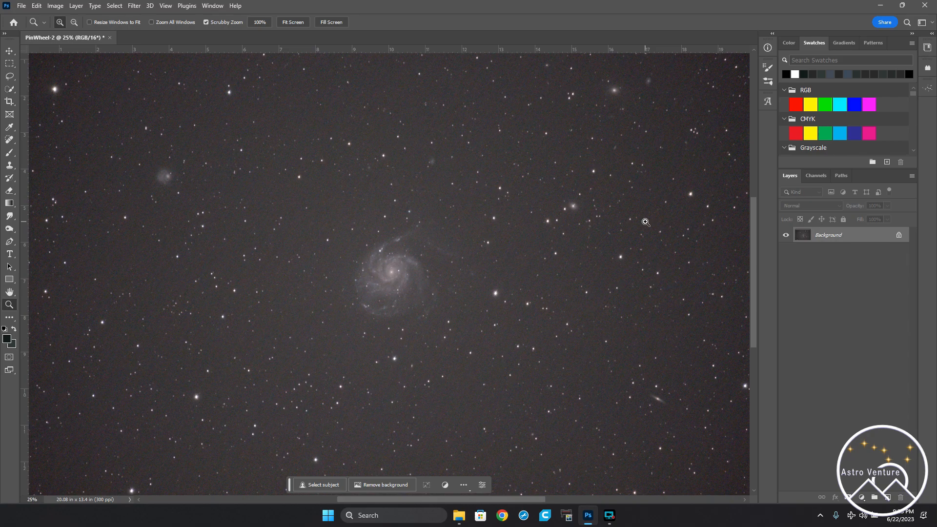
Recheck the Red and Green histograms against each other in a new Levels adjustment.
key(ctrl+l)
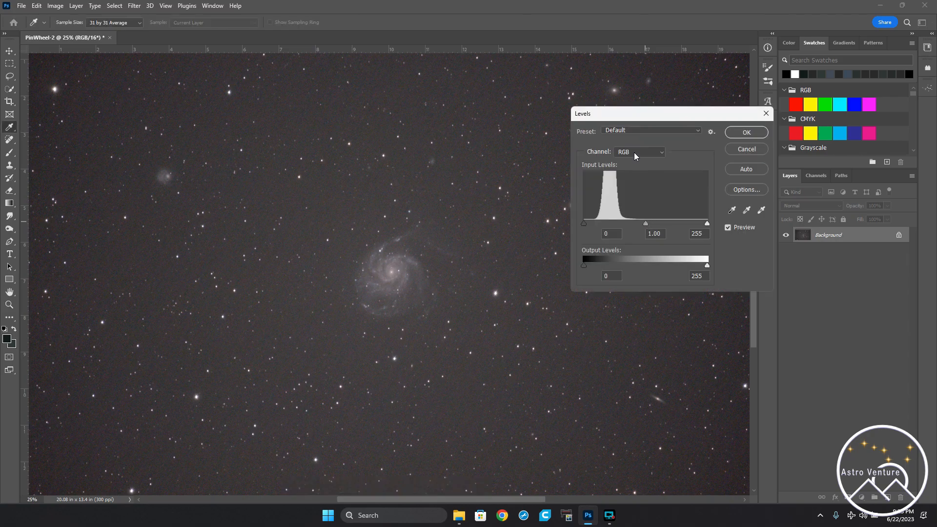
click(634, 152)
click(630, 171)
click(635, 151)
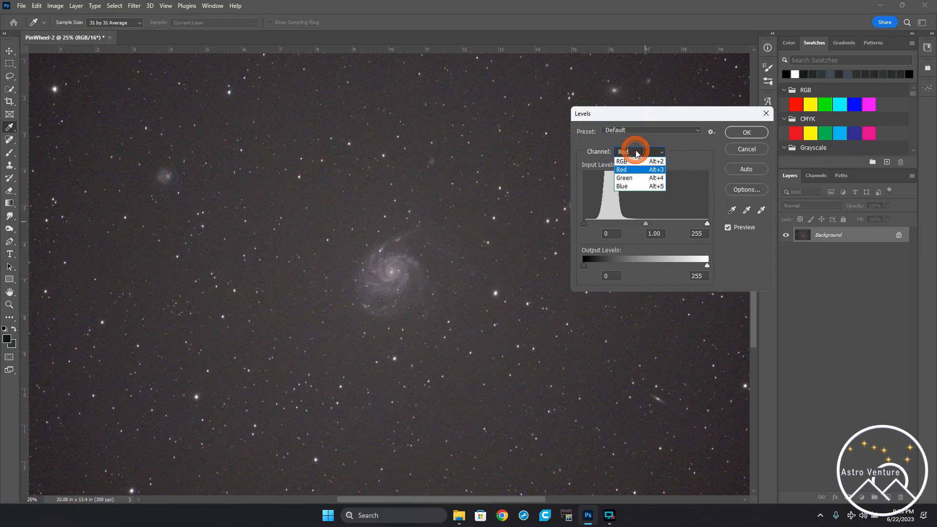
click(637, 179)
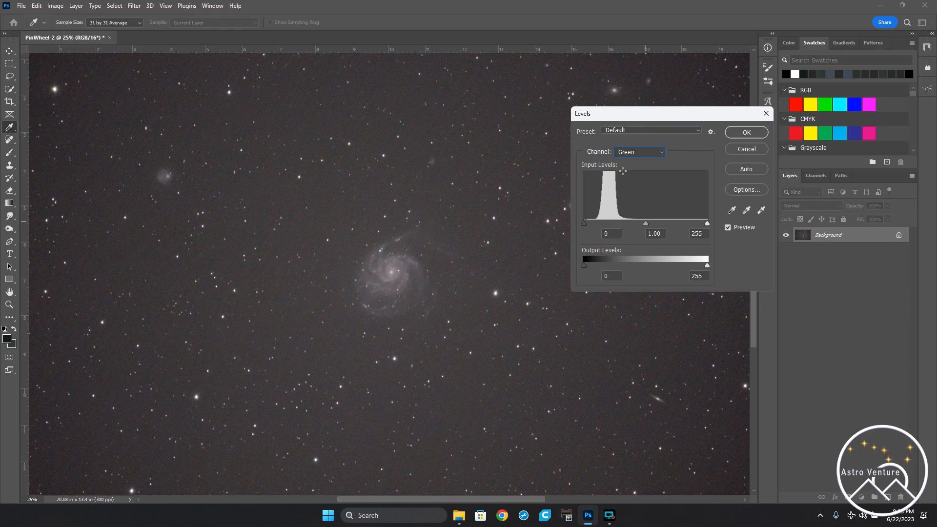
click(633, 154)
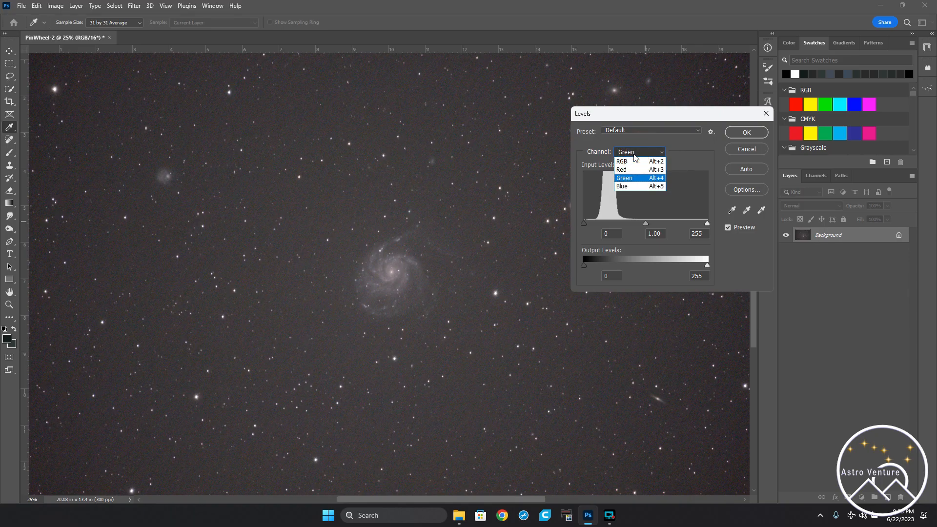
click(630, 171)
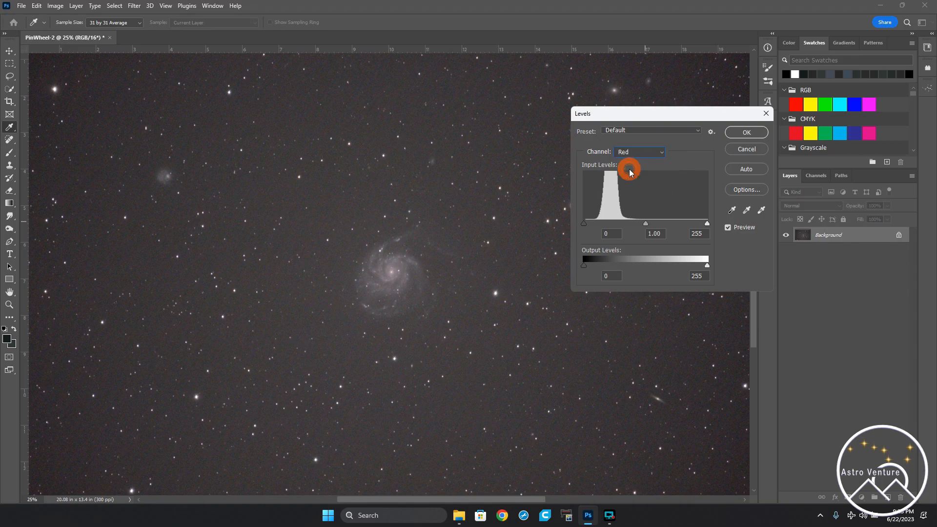
Shift the Green channel's midtone level slightly toward the shadows, set its shadow input level to 2, and apply Levels.
click(630, 150)
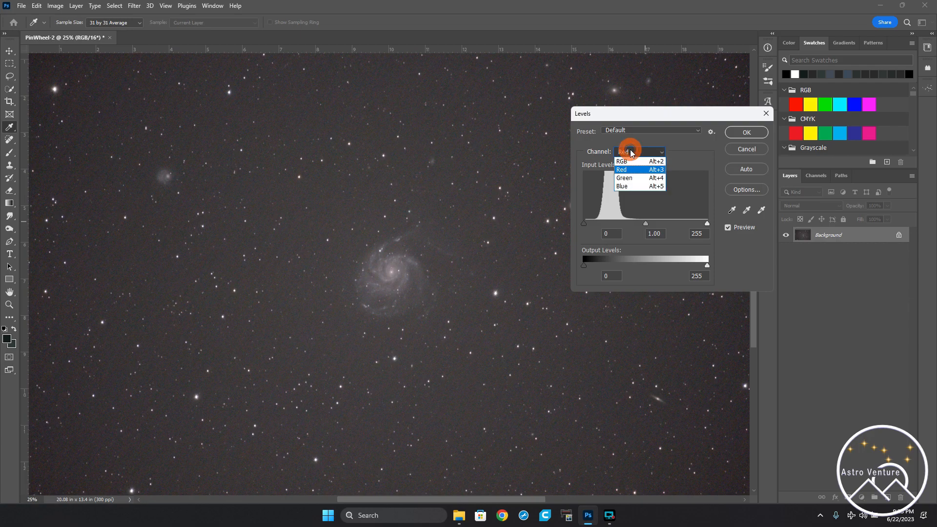
click(635, 178)
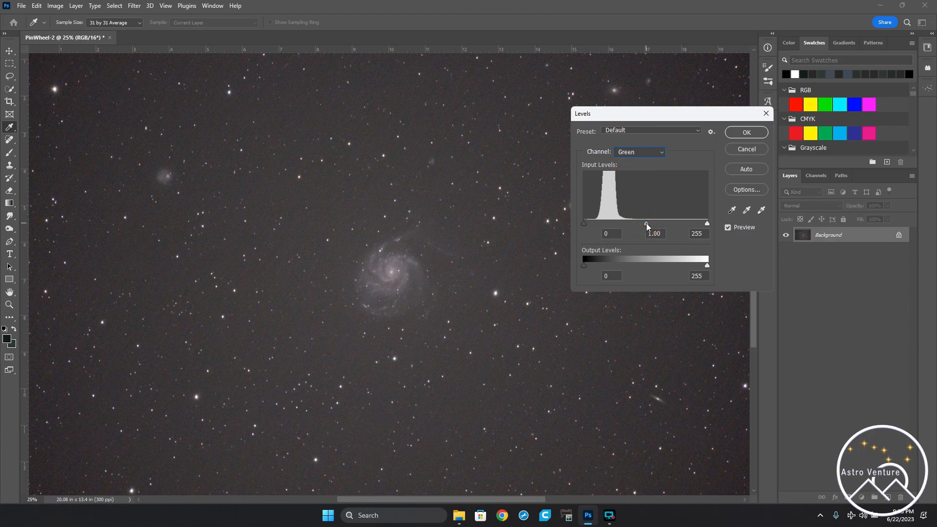
drag(646, 223, 644, 223)
click(610, 232)
text(2)
click(746, 133)
key(z)
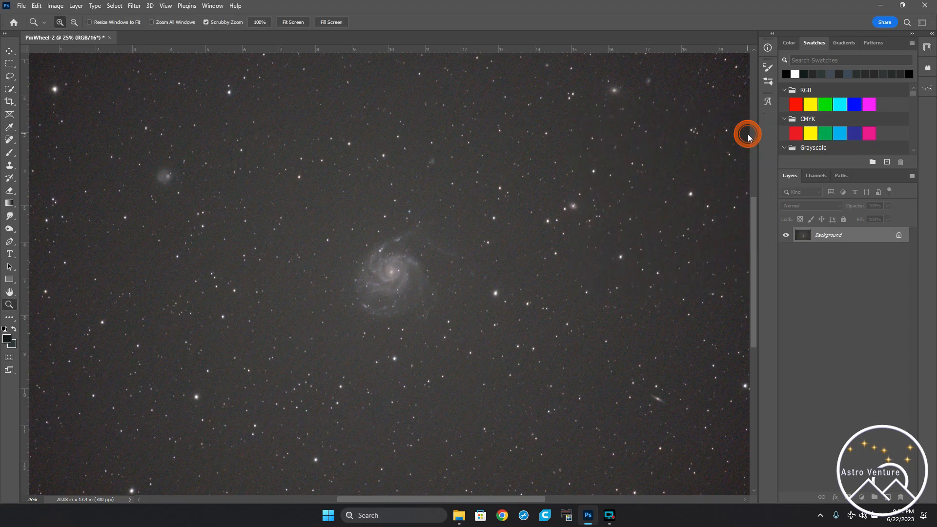
In a new Levels adjustment, set the Green channel's midtone level to 1.03 and shadow input level to 2, and apply it.
key(ctrl+l)
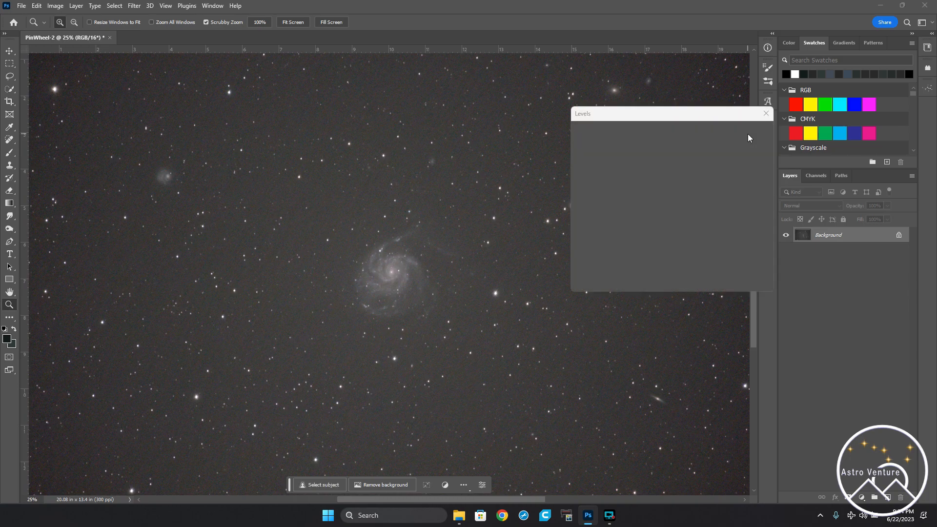
click(633, 153)
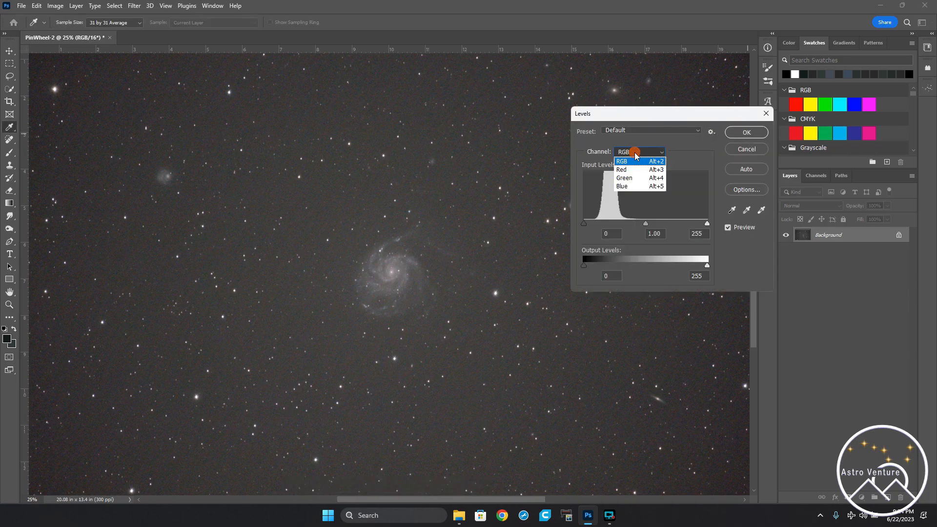
click(627, 167)
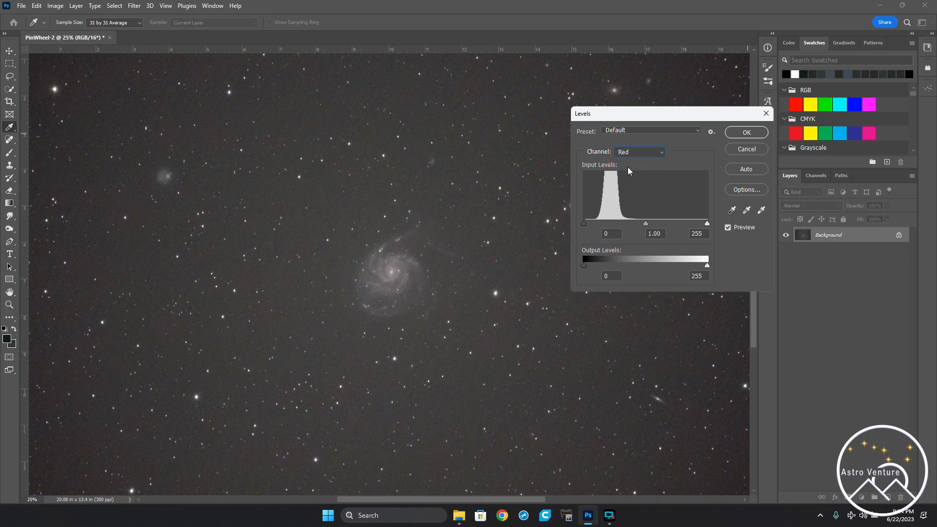
click(643, 150)
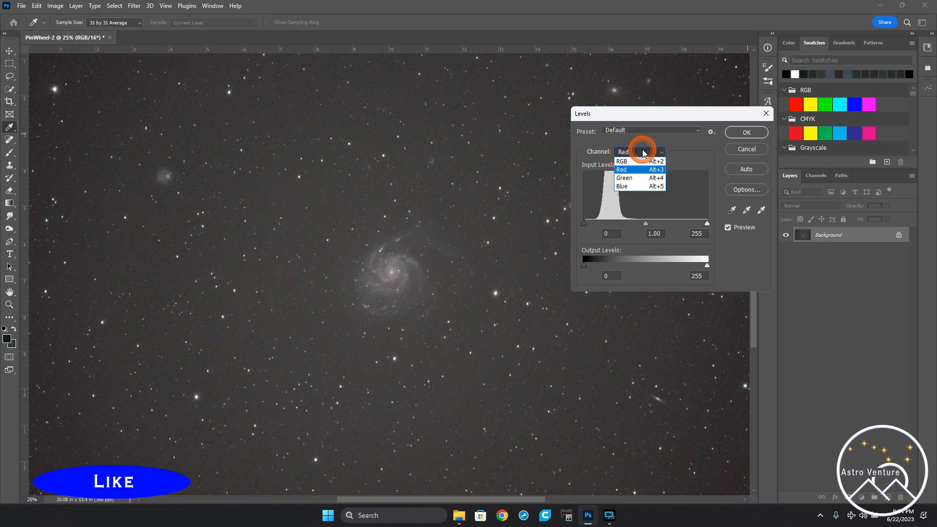
click(637, 177)
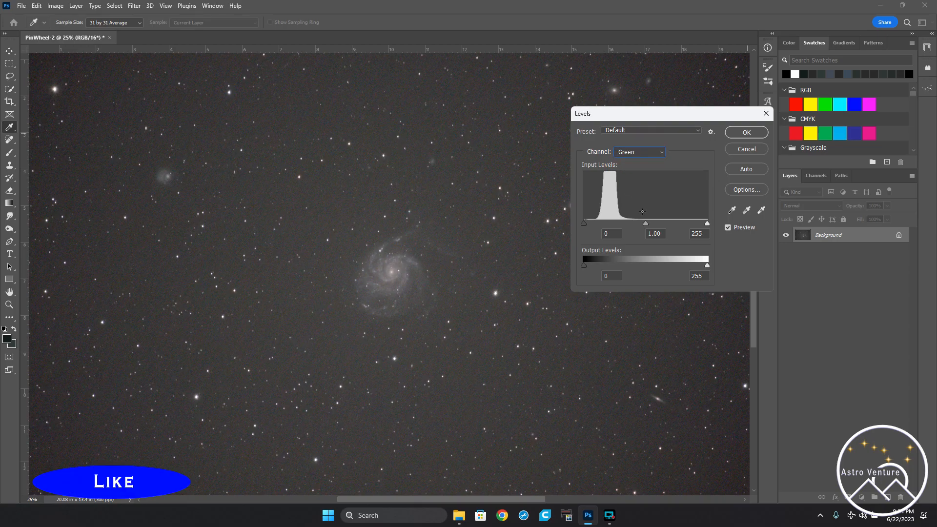
click(658, 234)
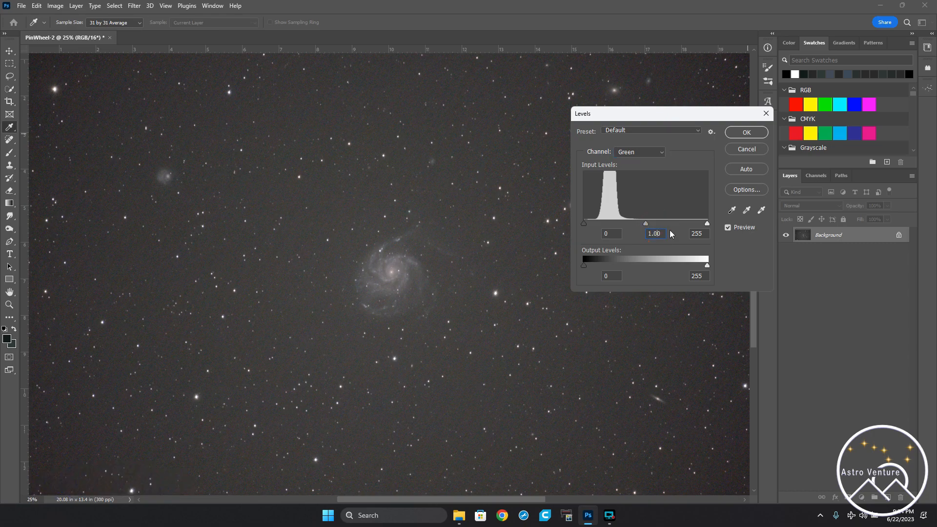
text(1.03)
click(613, 235)
click(612, 235)
double_click(611, 234)
text(2)
click(746, 132)
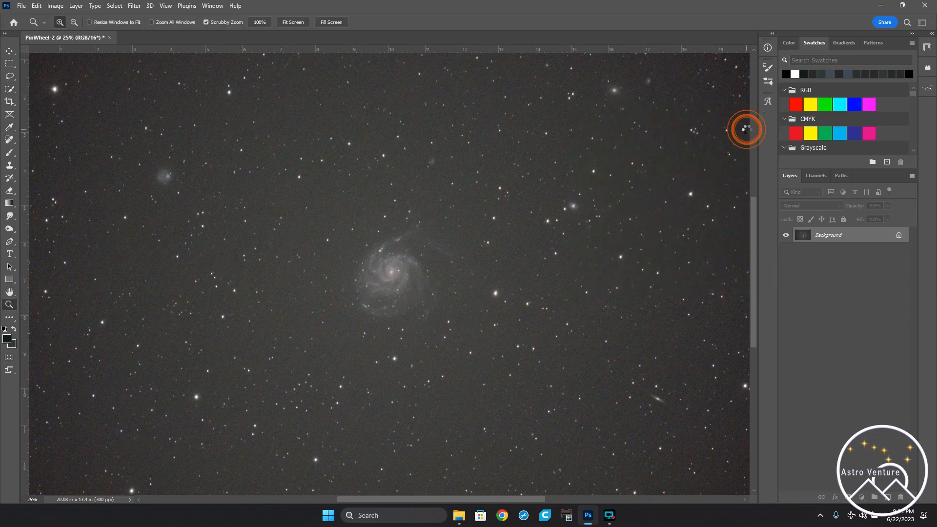
Compare the Red channel's histogram with the Green and Blue histograms in a new Levels adjustment.
key(ctrl+l)
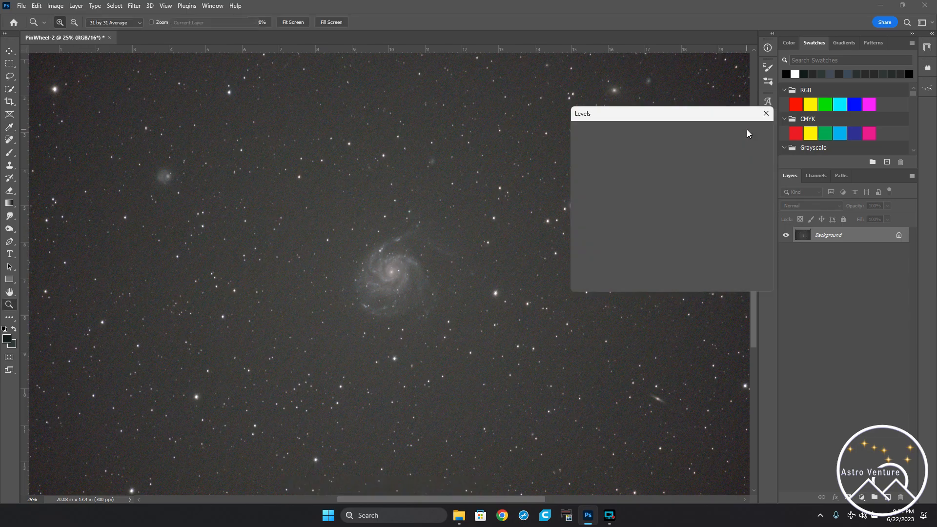
click(639, 152)
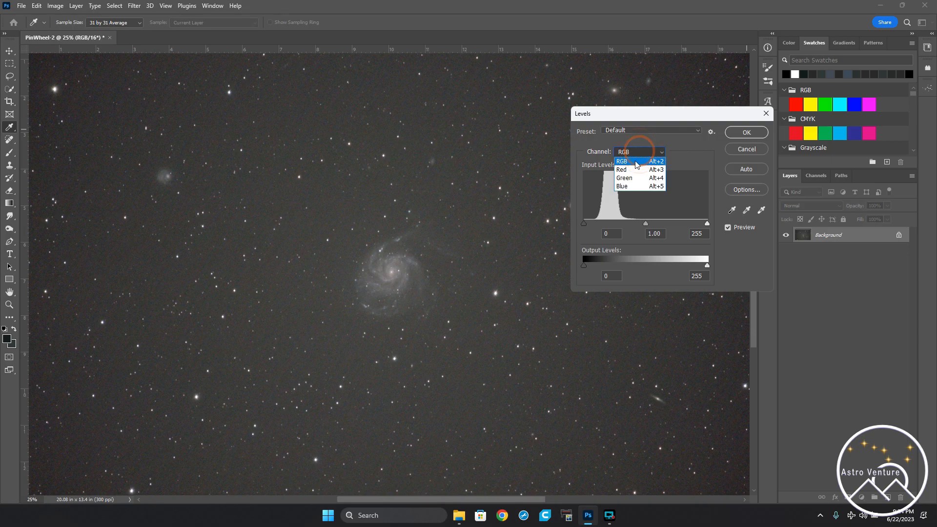
click(633, 170)
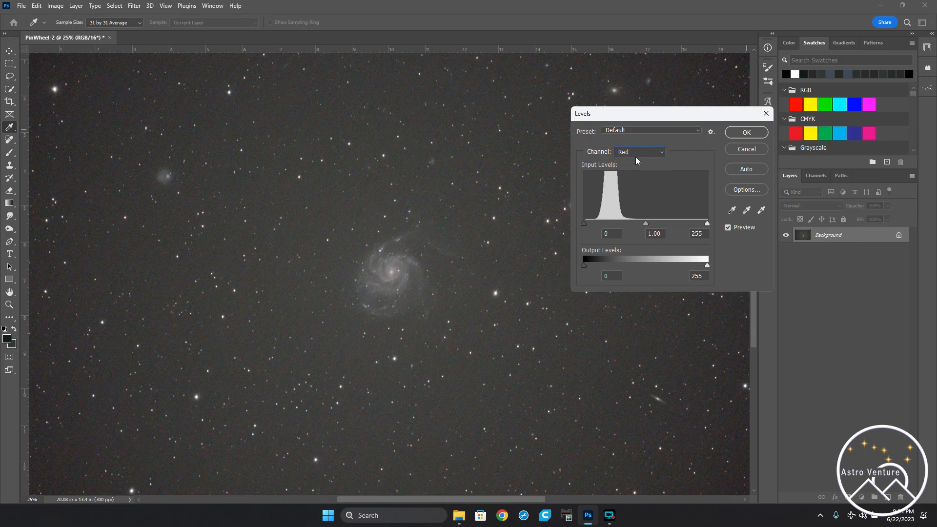
click(633, 150)
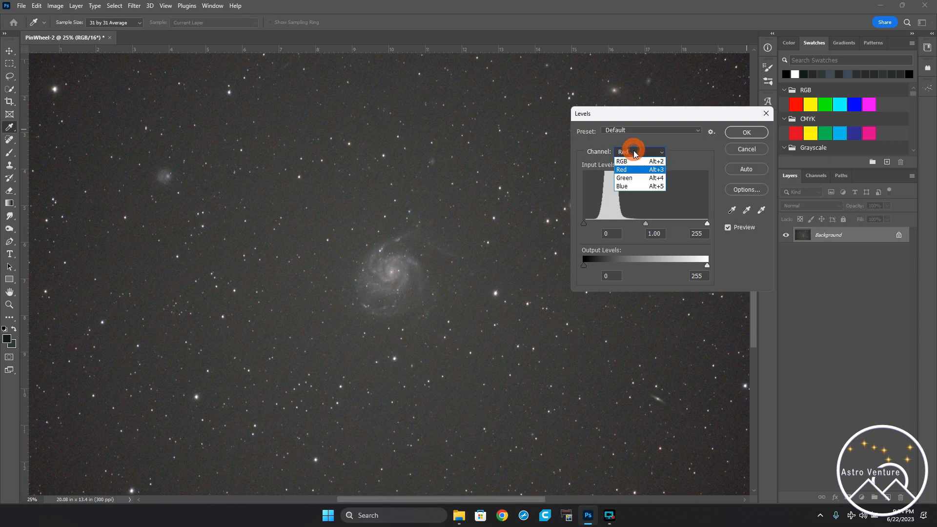
click(634, 179)
click(633, 176)
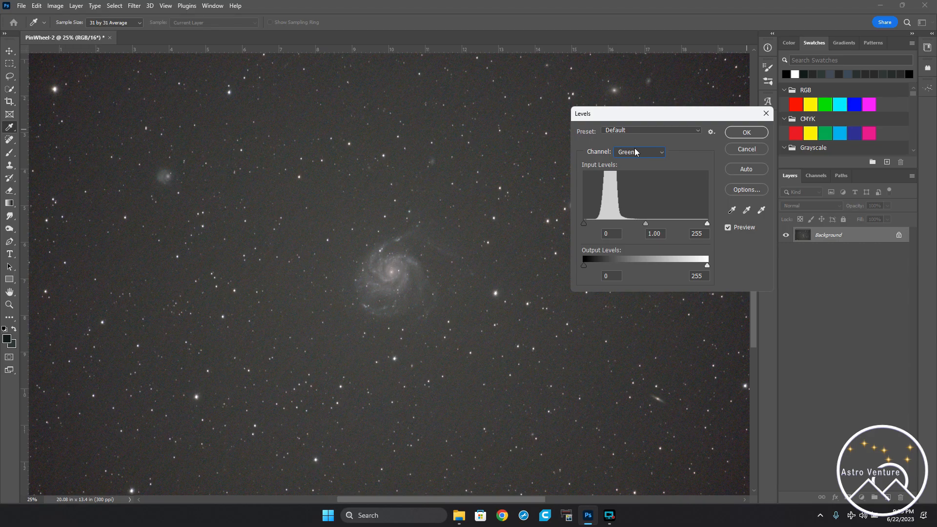
click(636, 152)
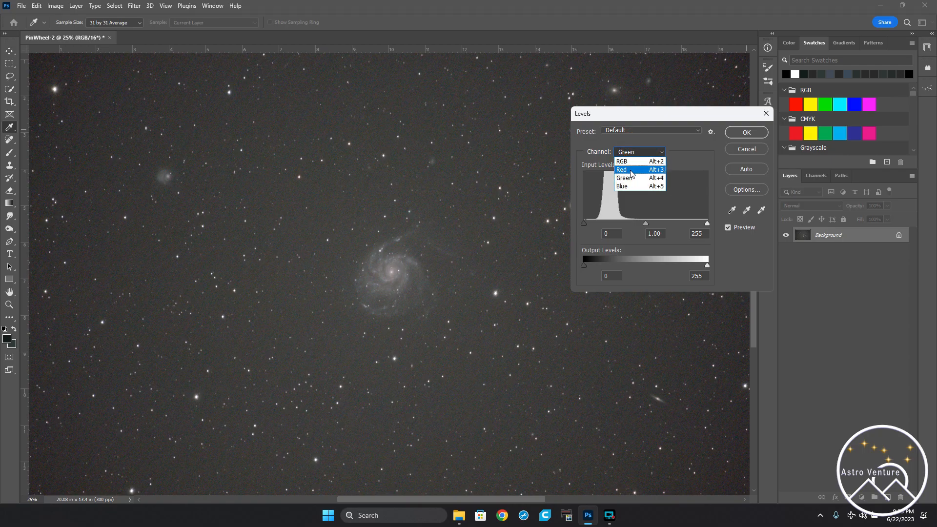
click(630, 170)
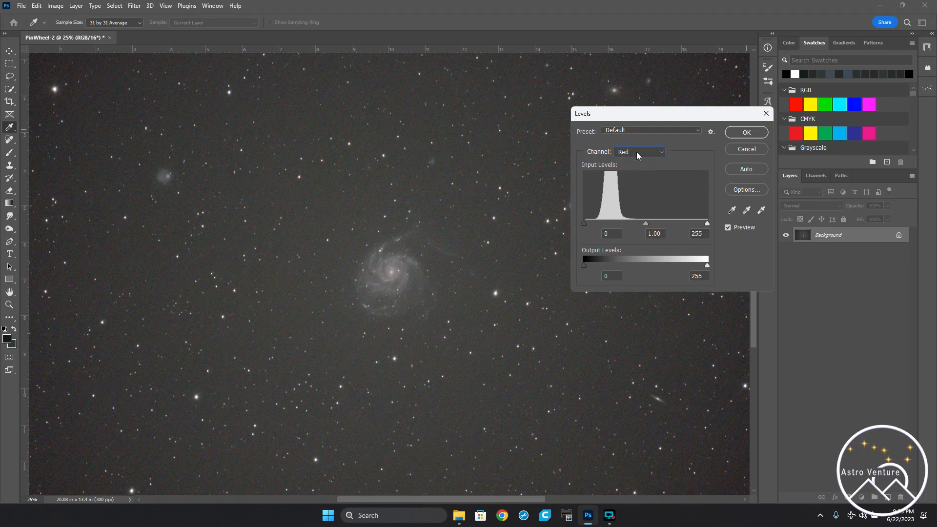
click(637, 152)
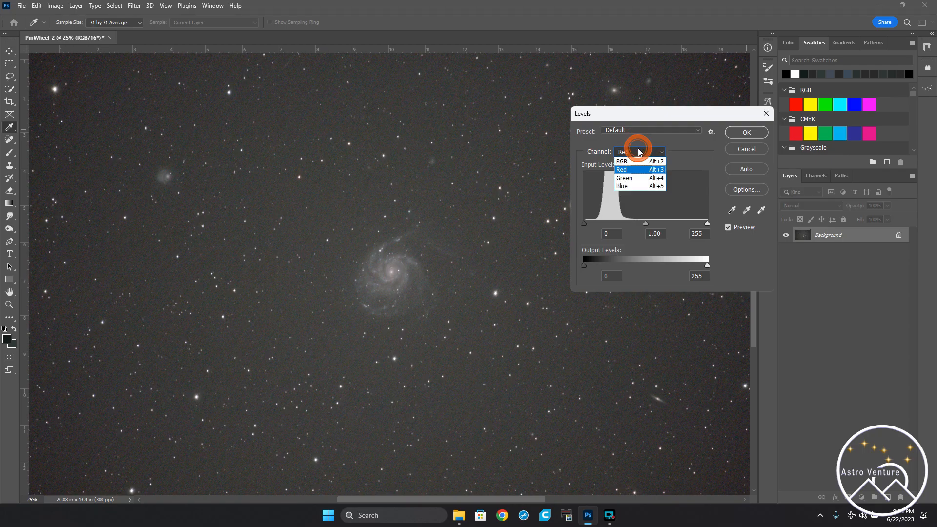
click(632, 188)
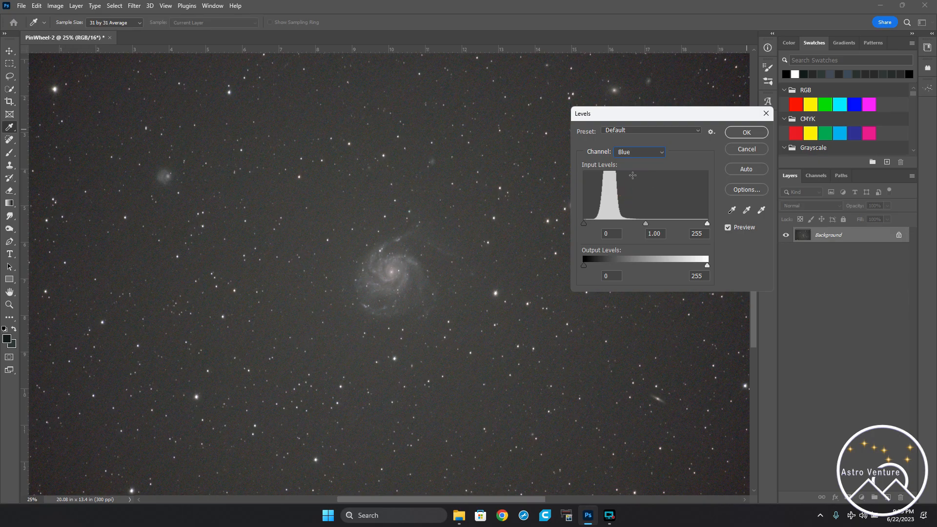
click(640, 151)
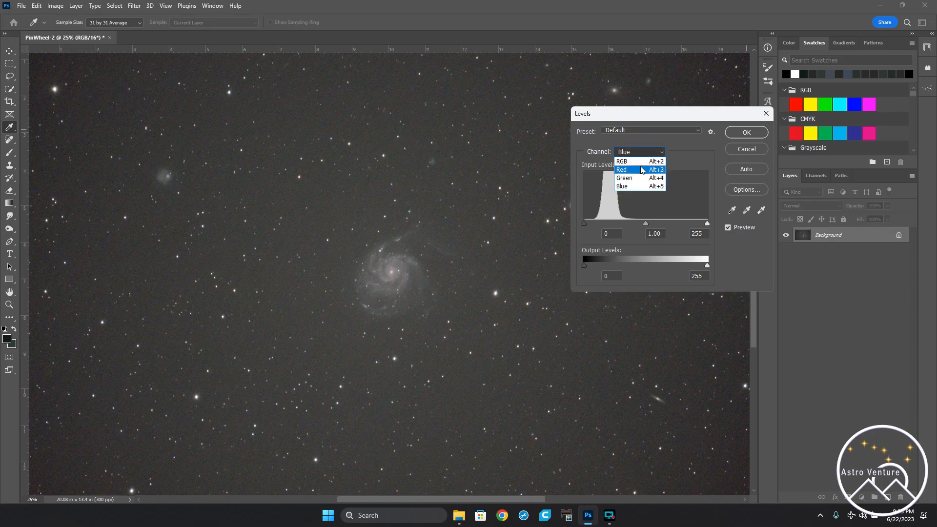
click(640, 170)
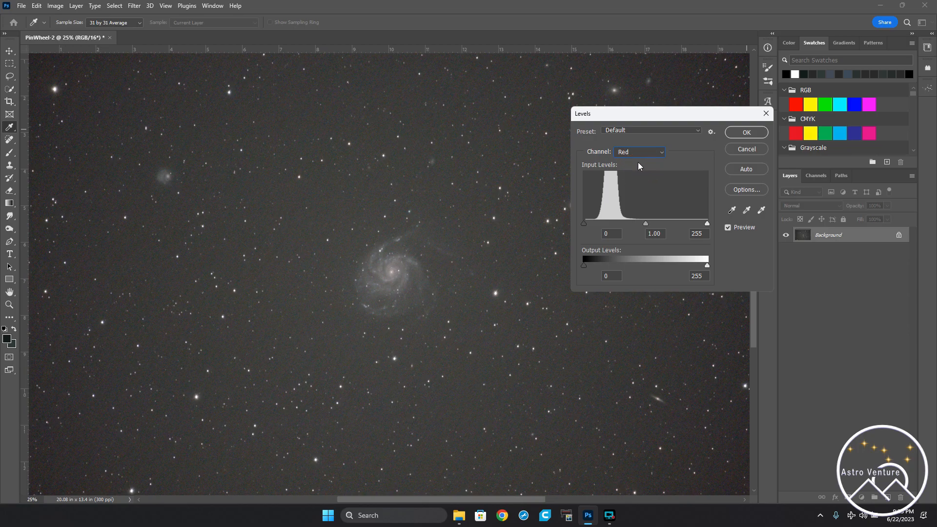
click(636, 153)
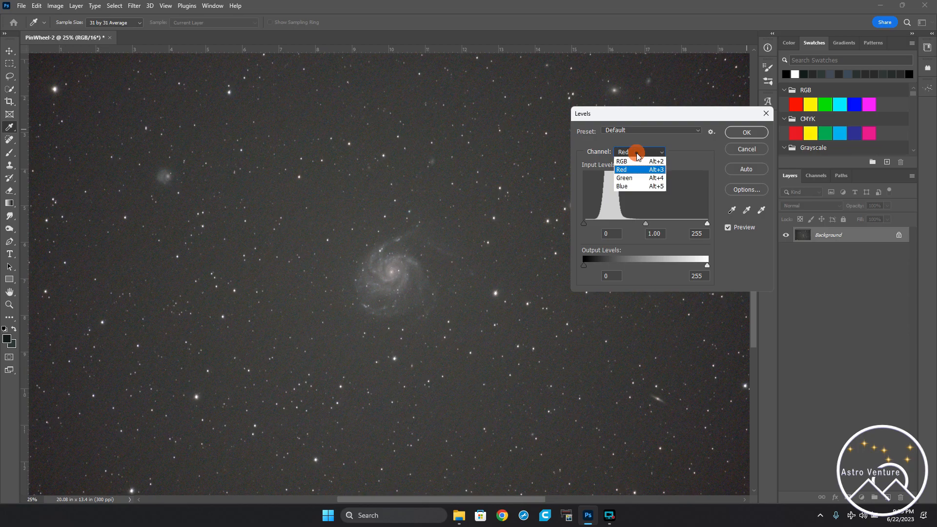
click(637, 188)
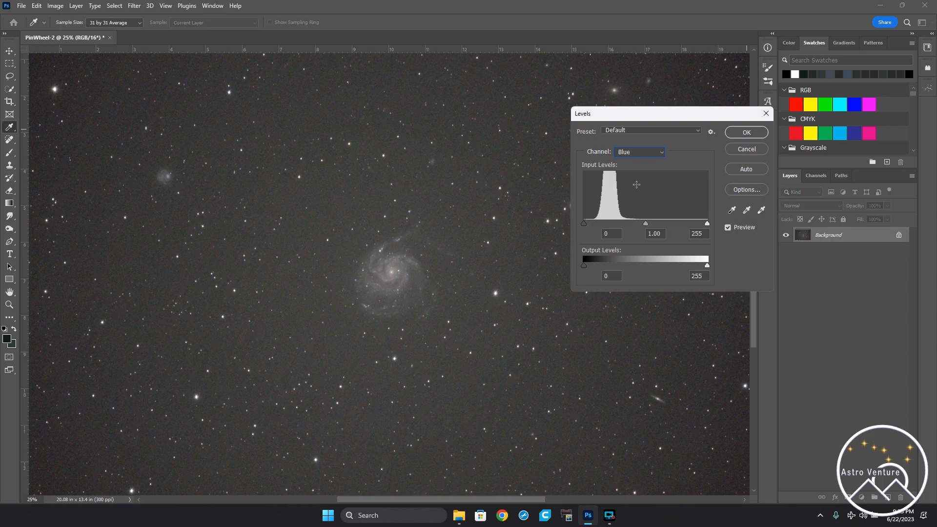
Set the Red channel's shadow input level to 3 and apply the Levels adjustment.
click(638, 152)
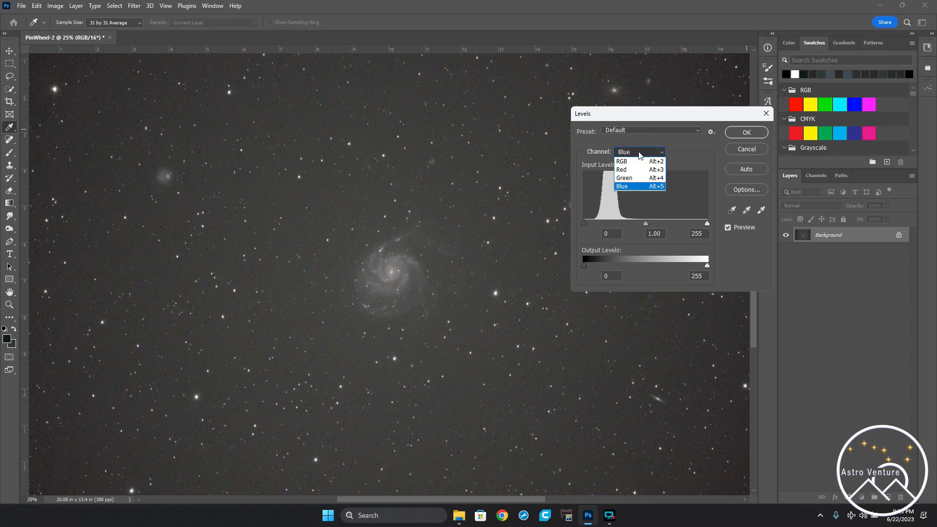
click(632, 170)
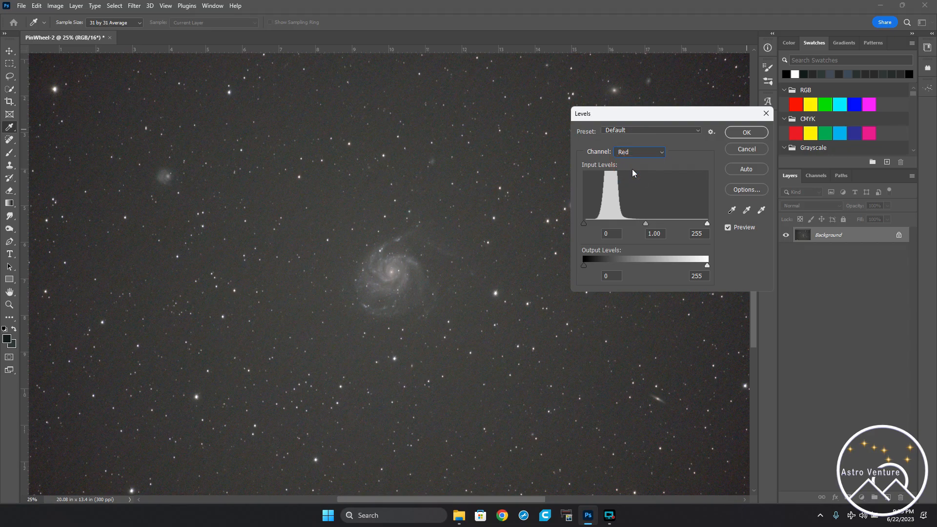
click(613, 235)
text(3)
key(Return)
key(z)
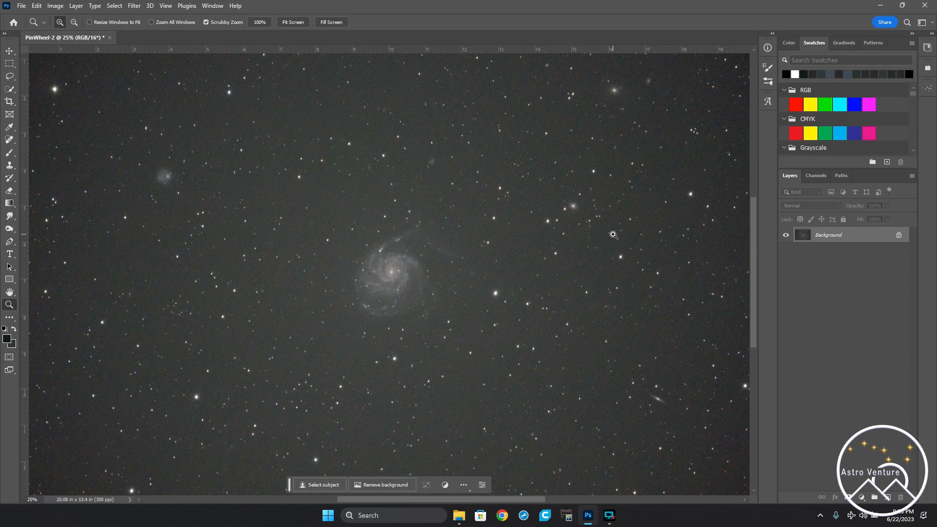
Set the Green channel's shadow input level to 3 in a new Levels adjustment and apply it.
key(ctrl+l)
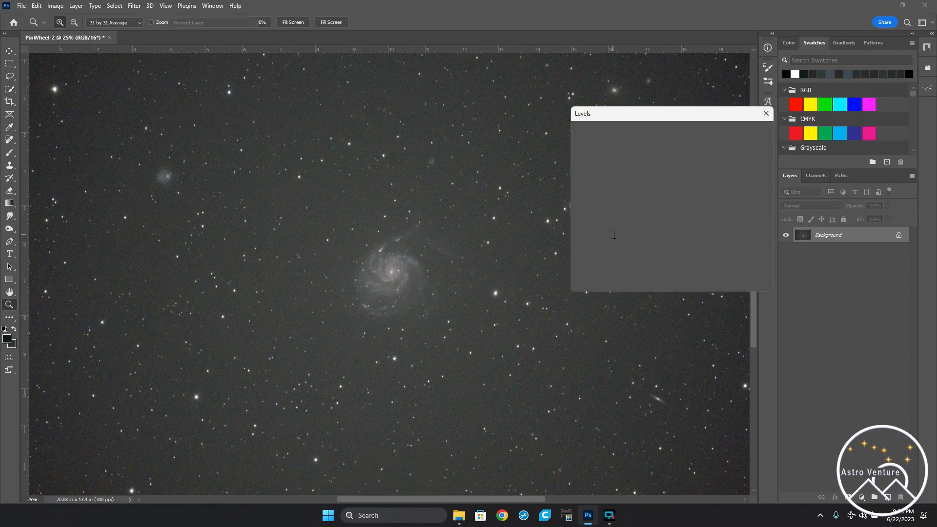
click(633, 153)
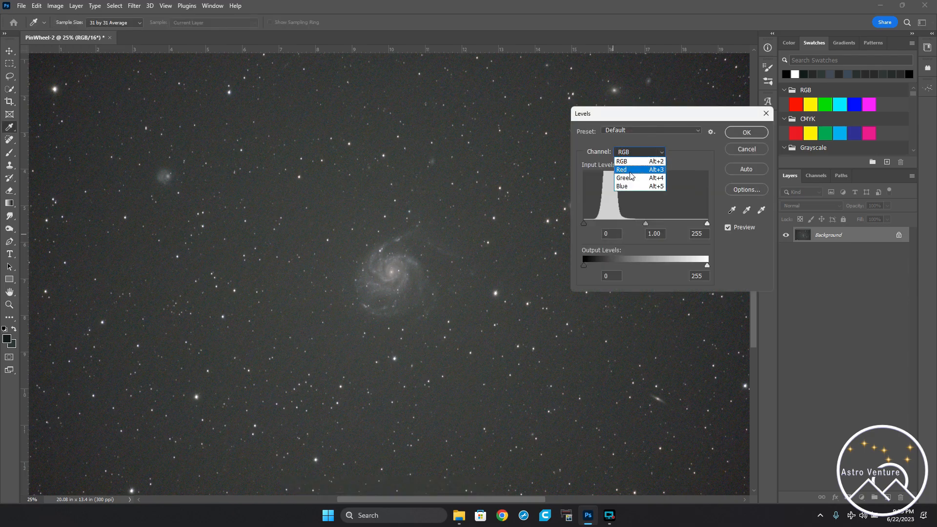
click(630, 176)
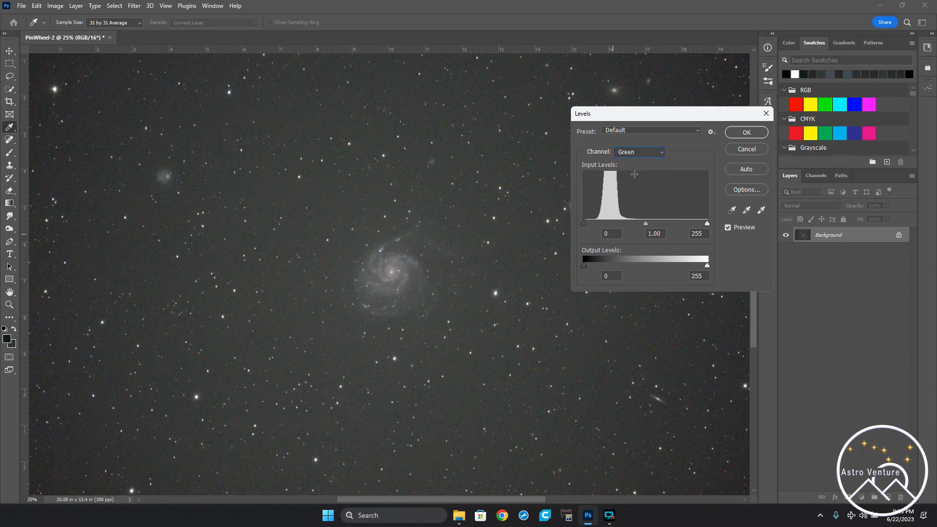
click(611, 236)
text(3)
key(Return)
key(z)
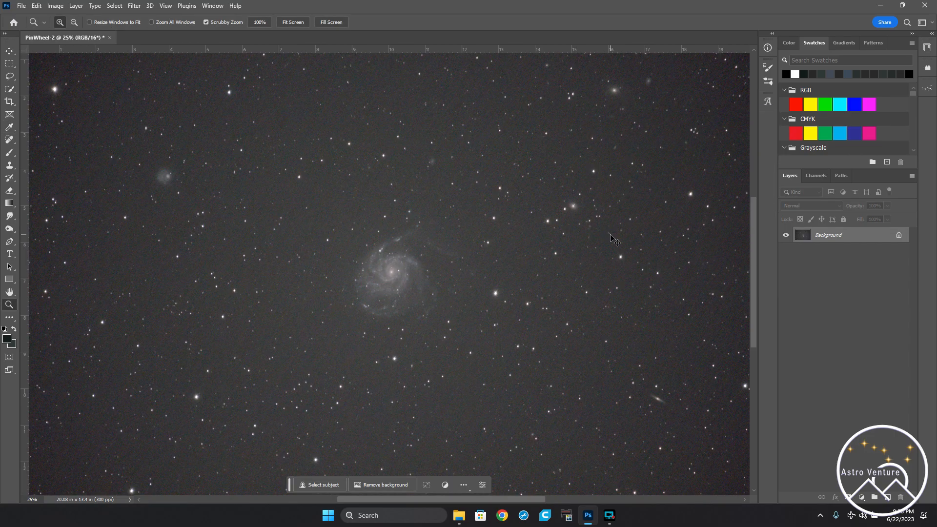
Compare the Red channel's histogram with the Blue and Green histograms in a new Levels adjustment.
key(ctrl+l)
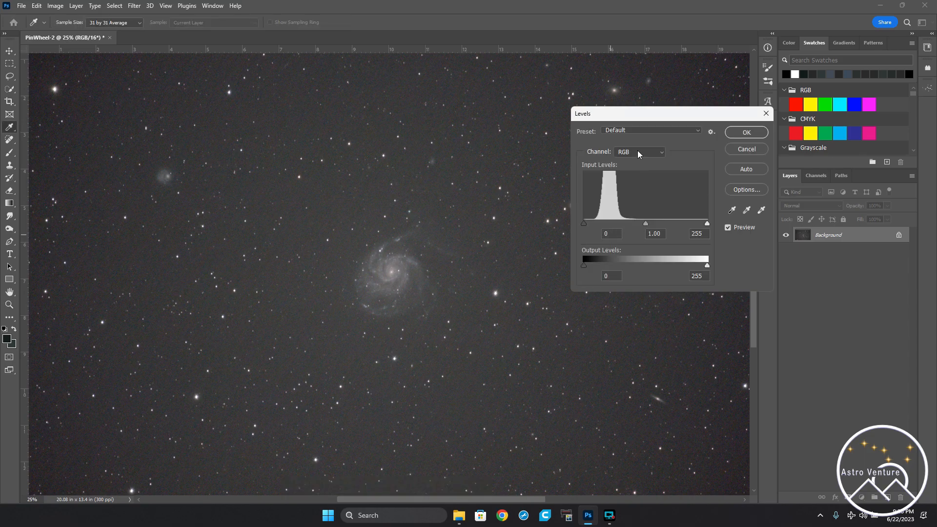
click(638, 154)
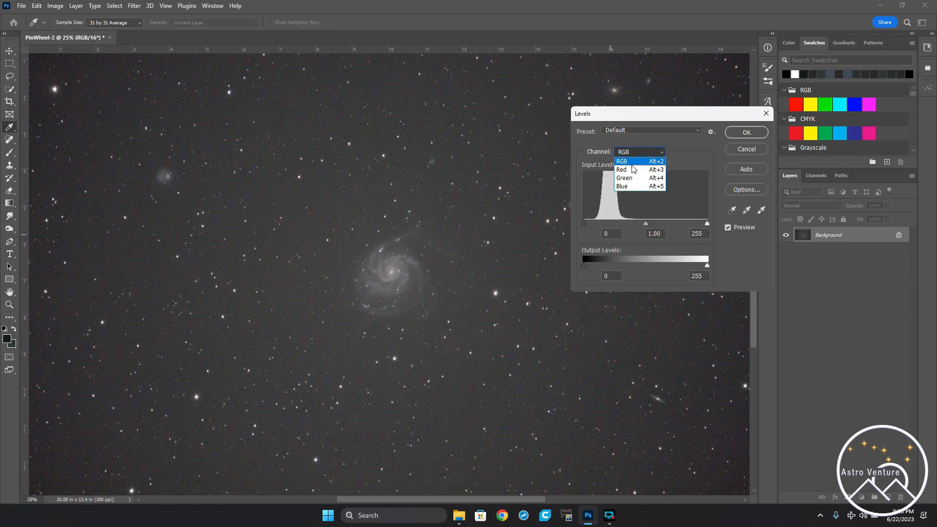
click(631, 168)
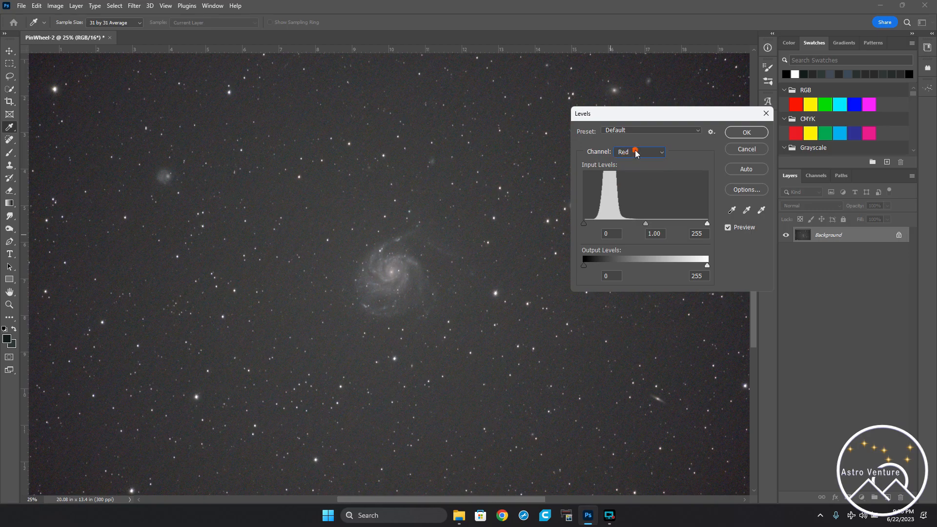
click(635, 153)
click(635, 187)
click(633, 153)
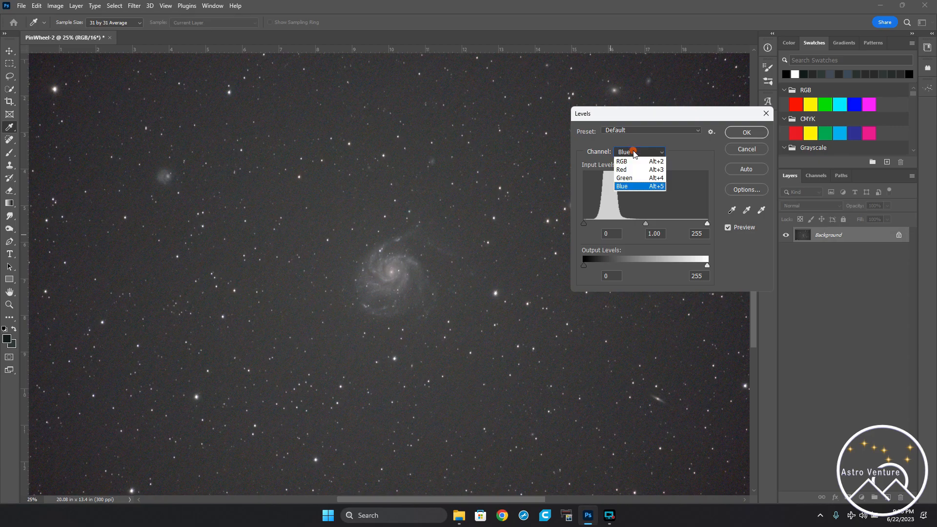
click(631, 170)
click(635, 186)
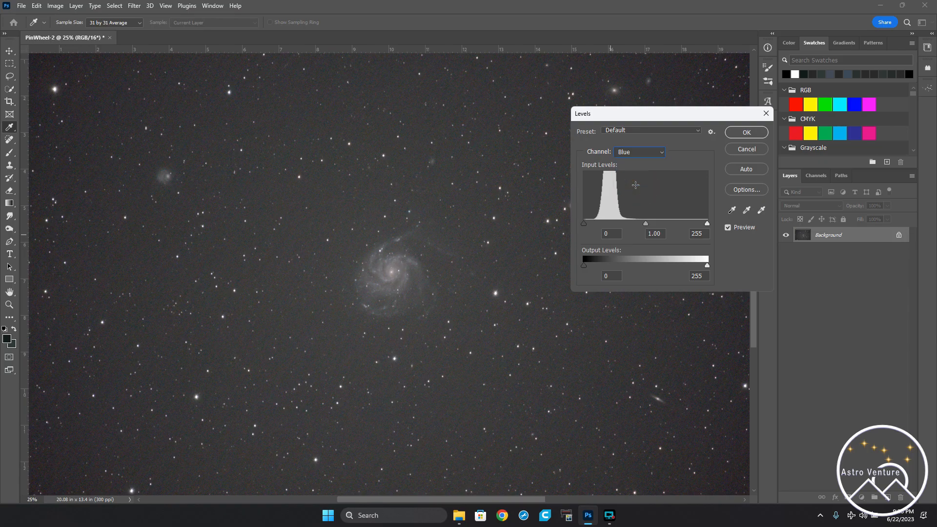
click(632, 154)
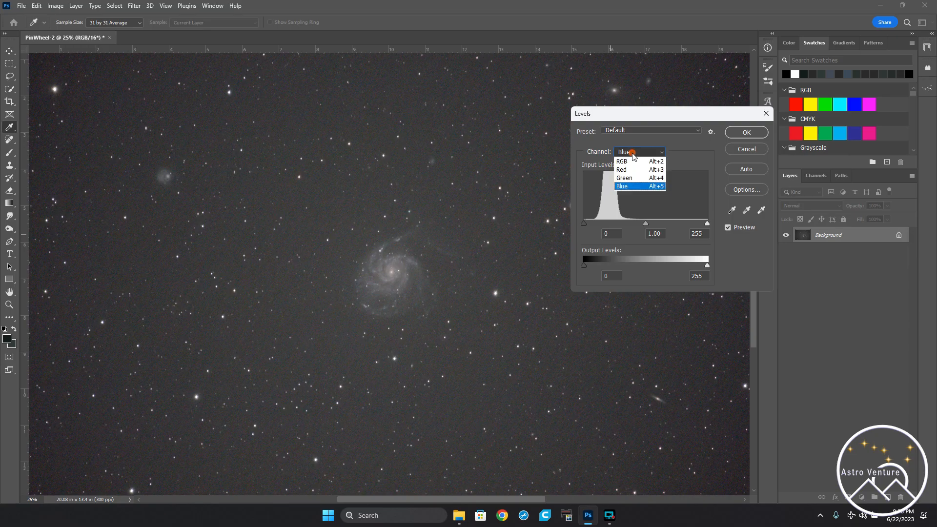
click(632, 179)
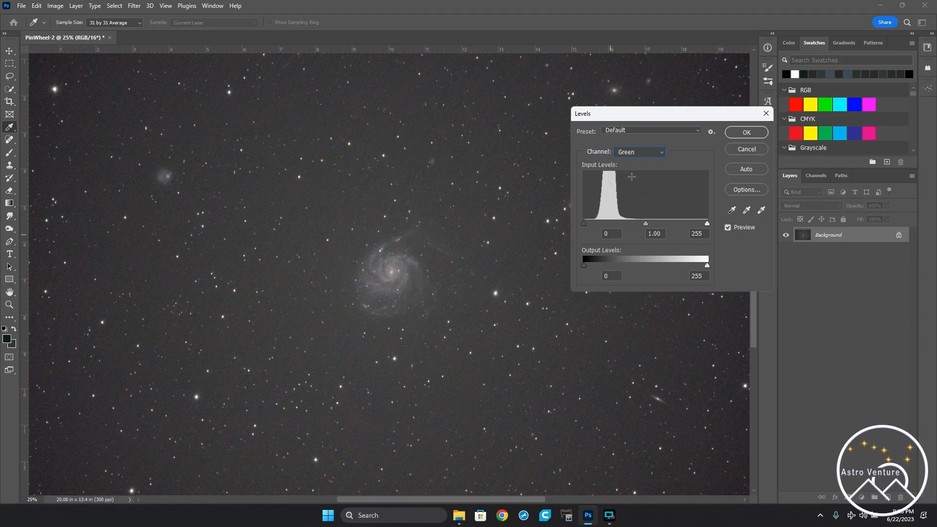
click(633, 153)
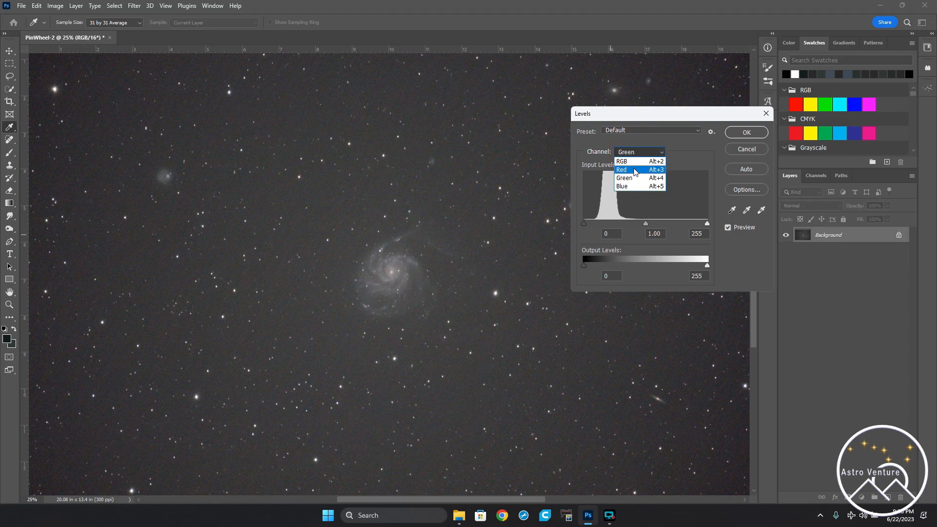
click(633, 169)
Set the Green channel's midtone level to 1.03 and shadow input level to 2, and apply the Levels adjustment.
click(632, 154)
click(633, 179)
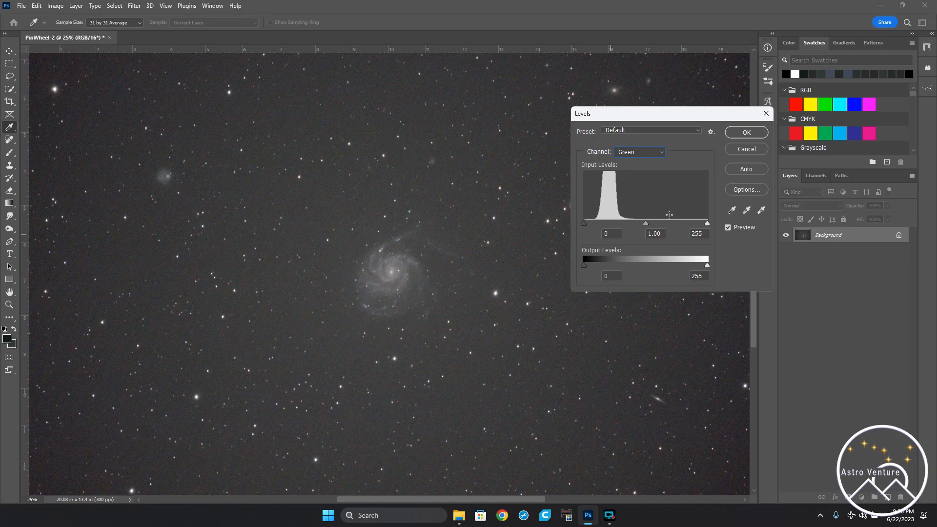
double_click(662, 233)
click(662, 233)
key(BackSpace)
text(3)
double_click(611, 233)
text(2)
key(Return)
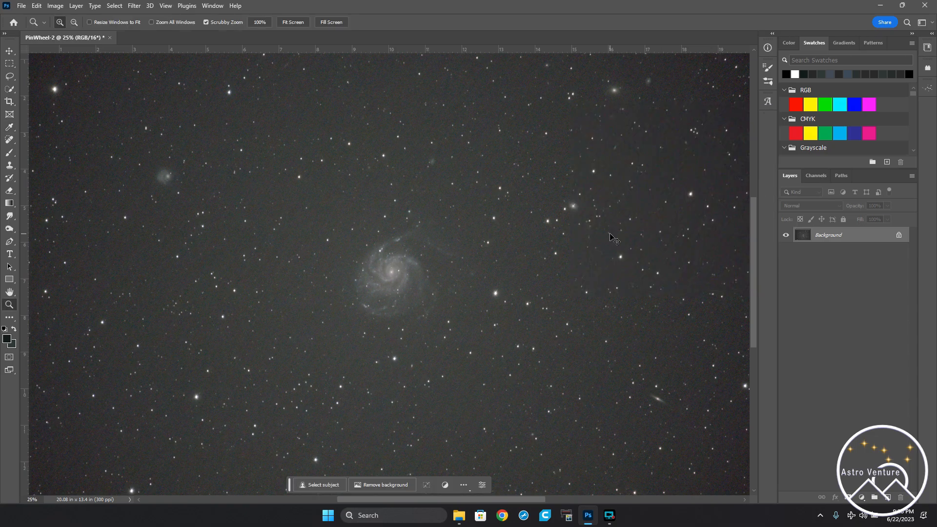
Compare only the Red and Green channel histograms in a new Levels adjustment.
key(ctrl+l)
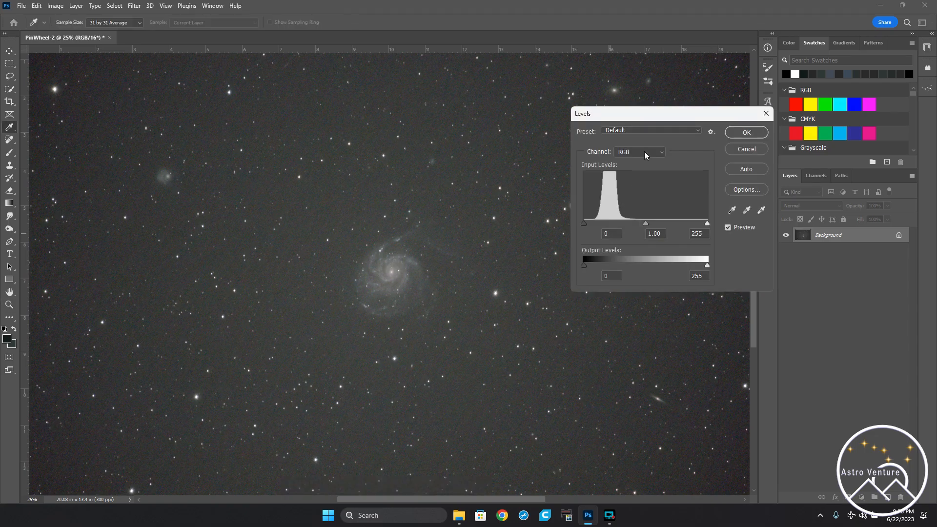
click(645, 152)
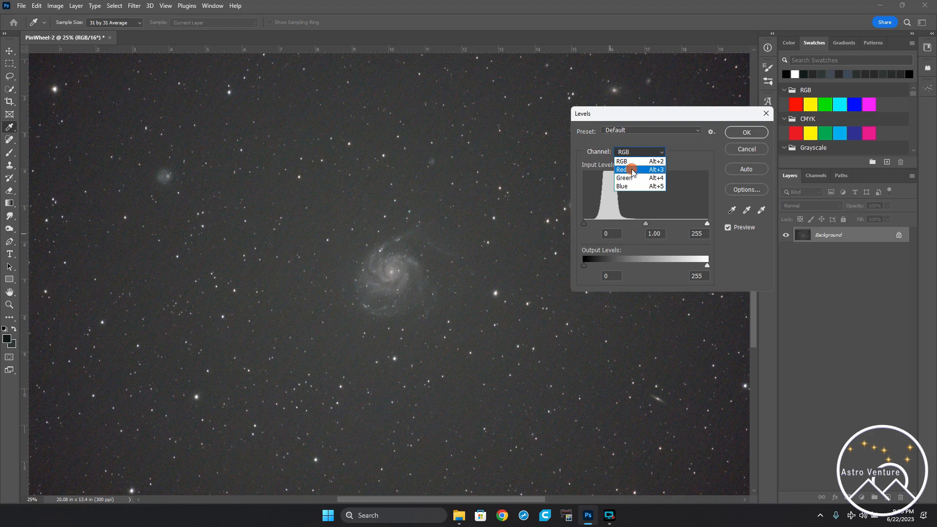
click(632, 170)
click(632, 151)
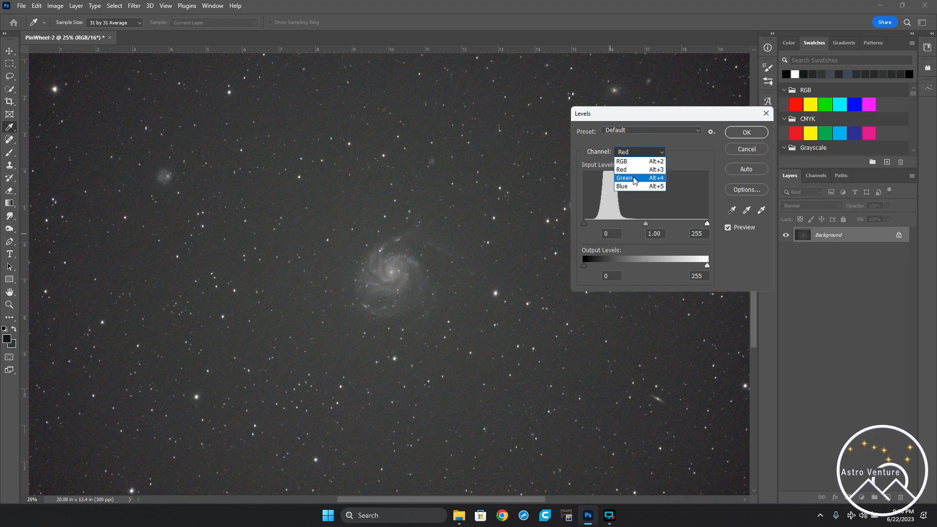
click(633, 178)
click(639, 155)
click(638, 170)
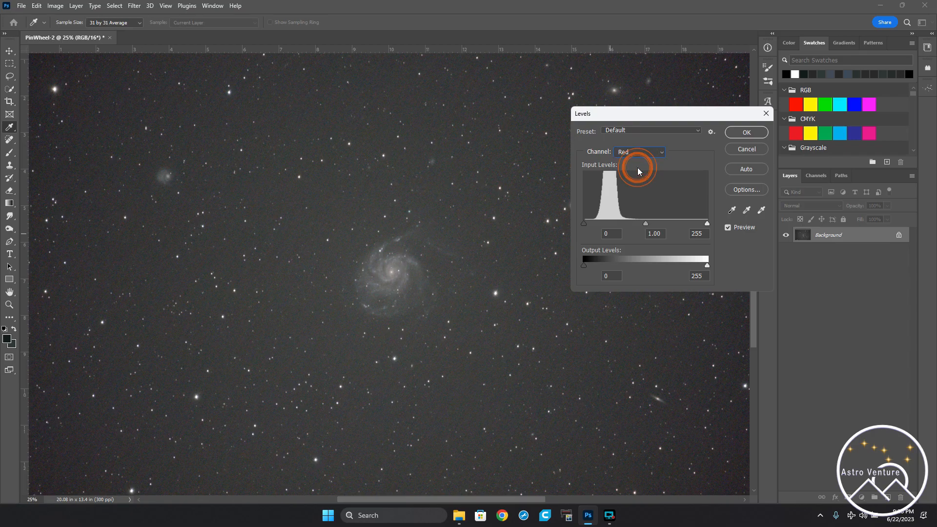
Set the Green channel's shadow input level to 1 and midtone level to 1.02, and apply the Levels adjustment.
click(639, 152)
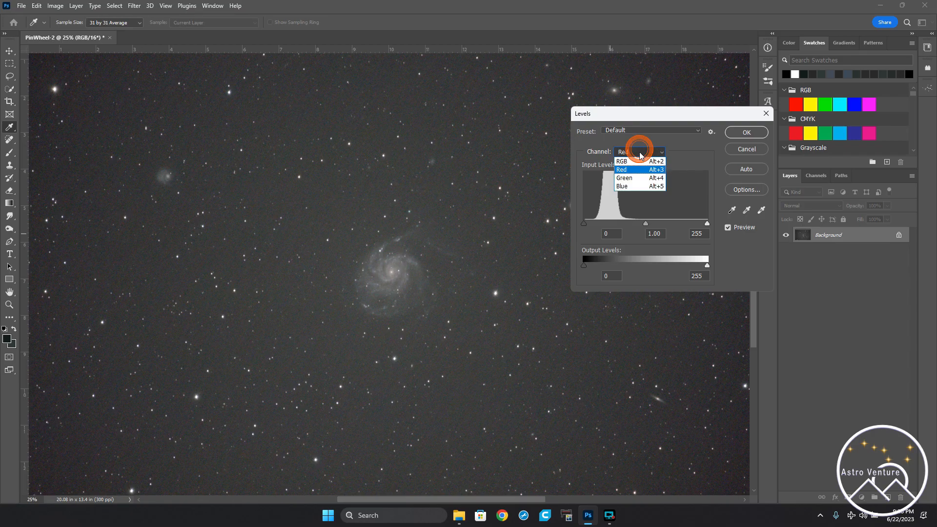
click(640, 178)
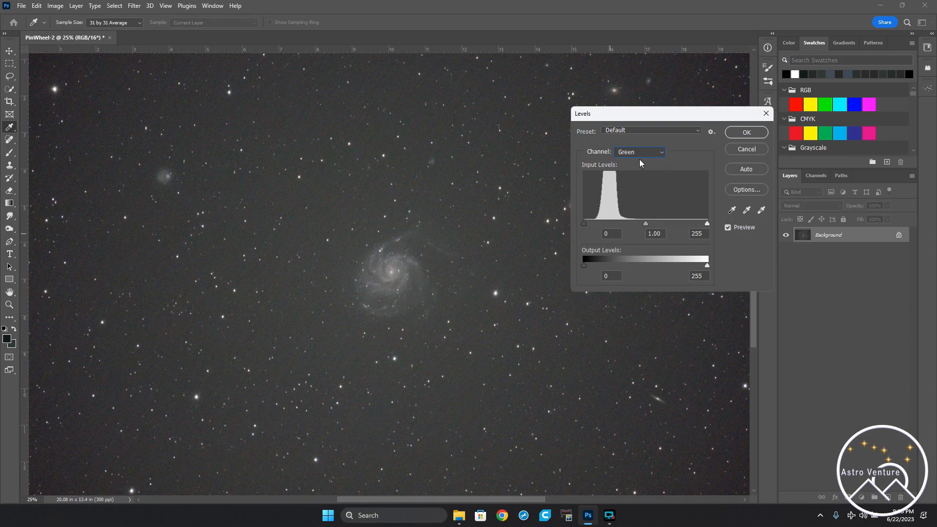
double_click(608, 233)
text(1)
double_click(659, 234)
text(1.02)
key(Return)
key(z)
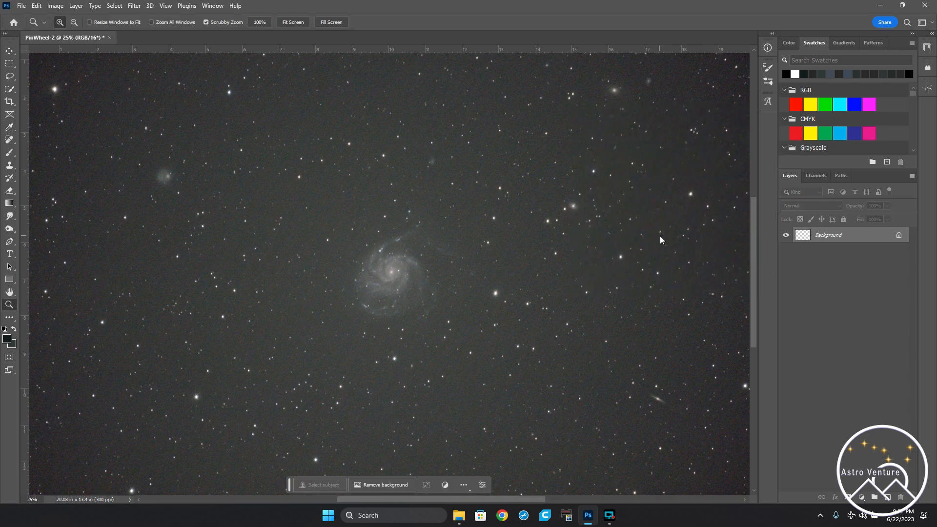
Check the alignment of the Red, Green and Blue histograms in a new Levels dialog and close it without changes.
key(ctrl+l)
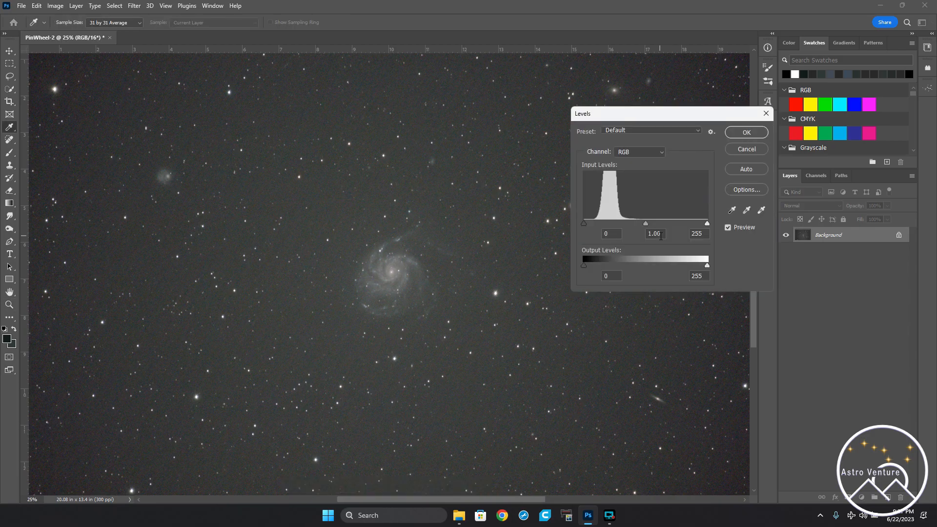
click(639, 151)
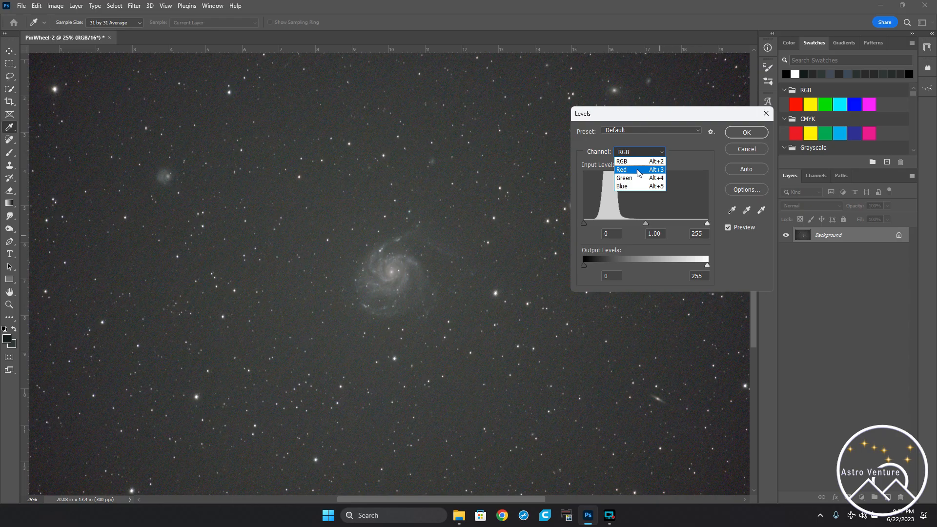
click(634, 151)
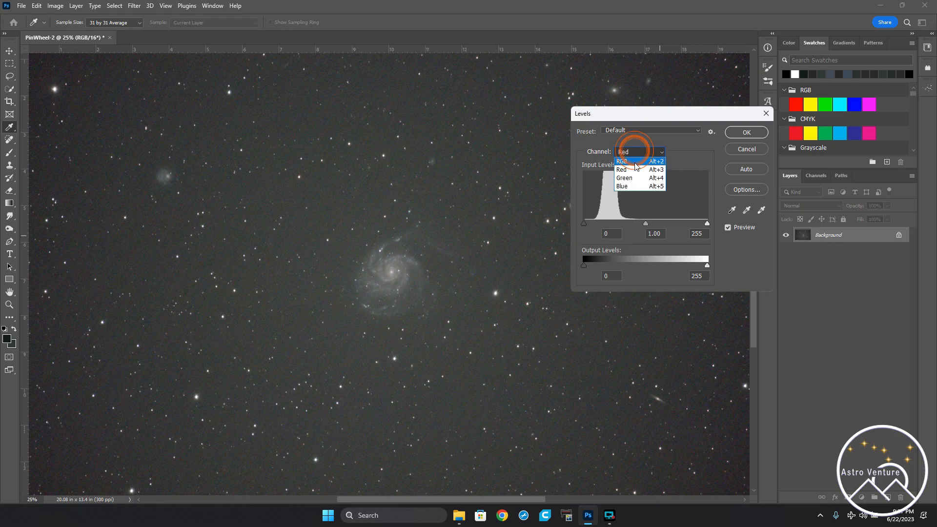
click(634, 178)
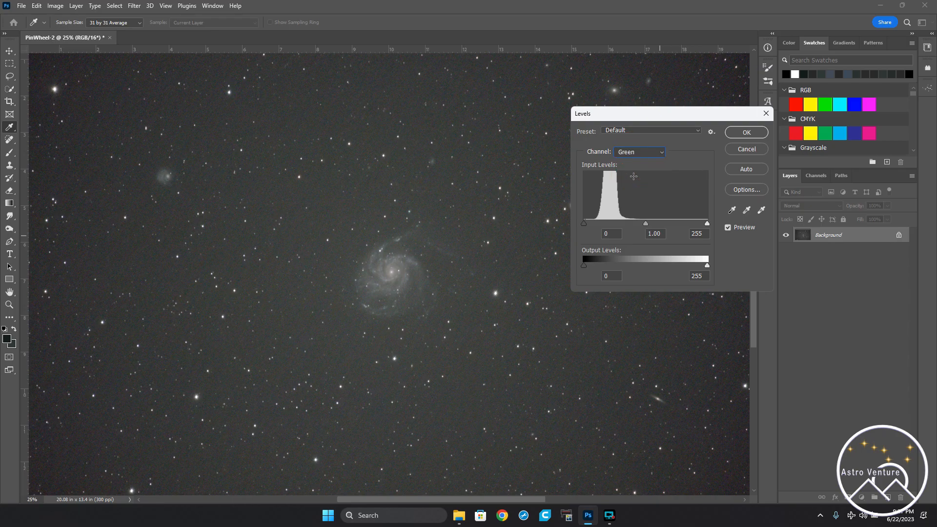
click(637, 155)
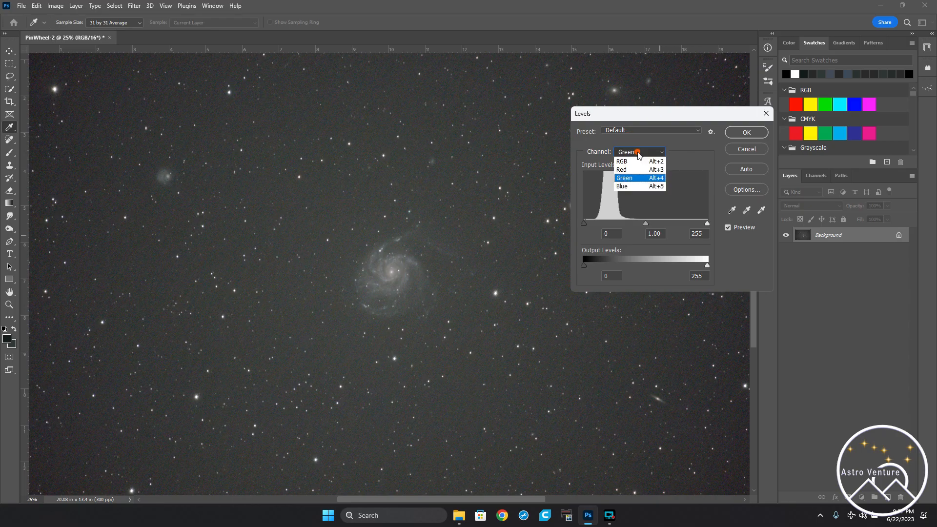
click(636, 183)
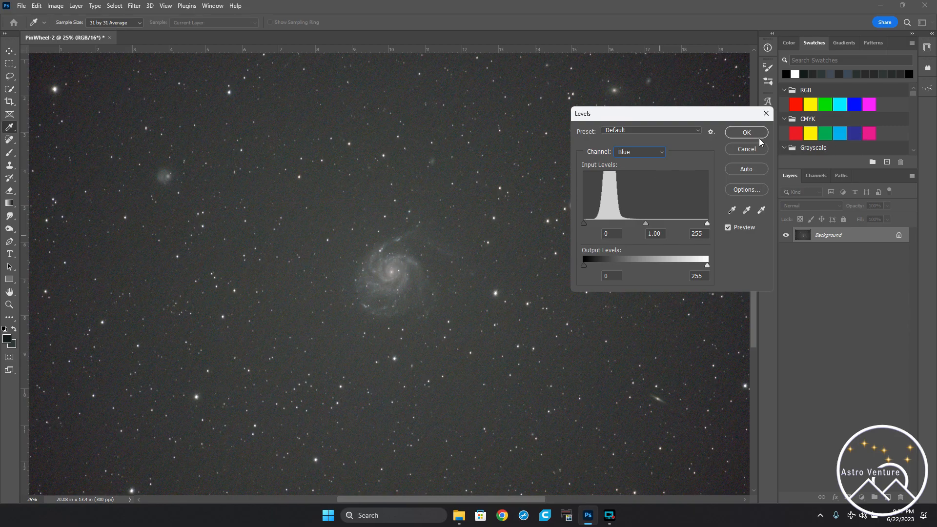
click(746, 133)
key(z)
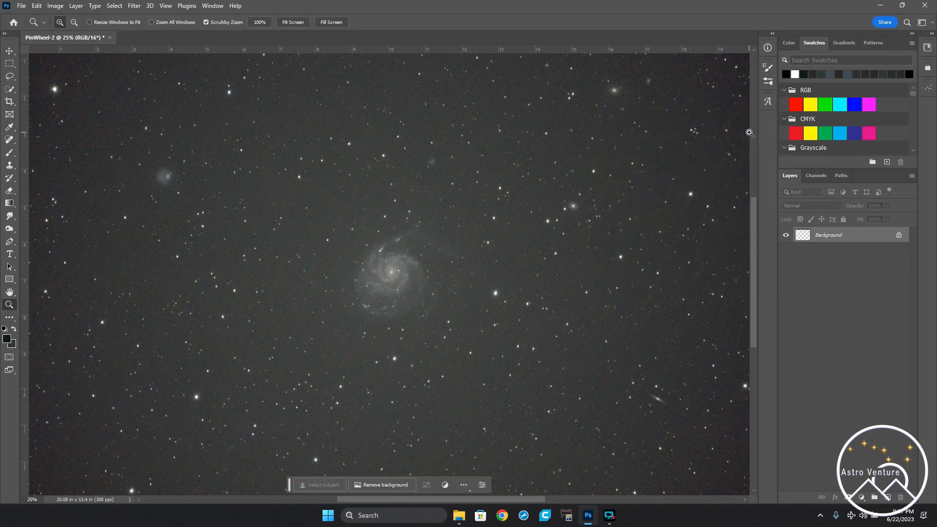
Fit the whole image in view, duplicate the Background layer and open the copy in the Camera Raw Filter.
click(292, 22)
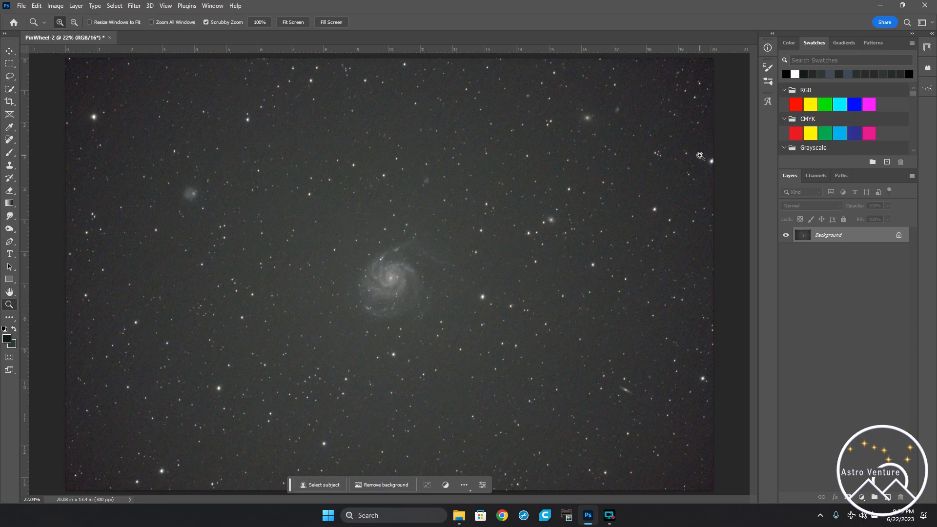
key(ctrl+j)
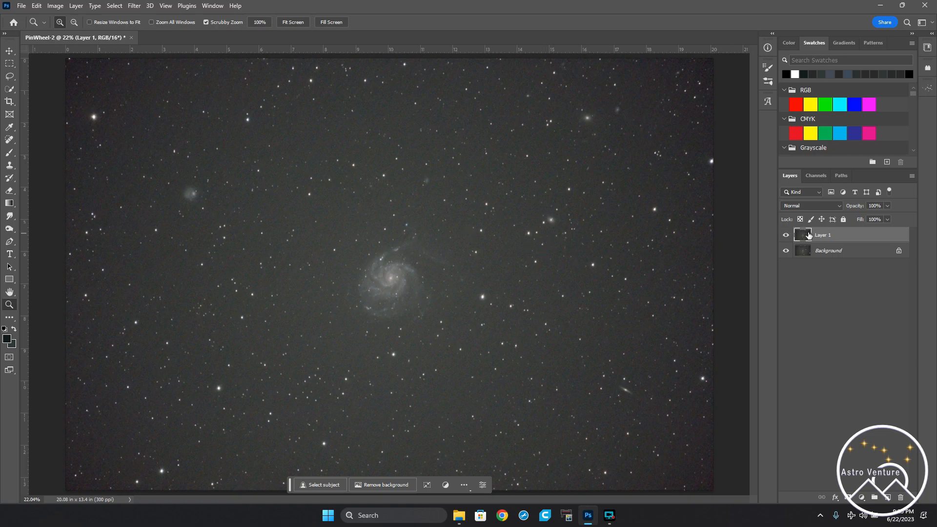
click(137, 8)
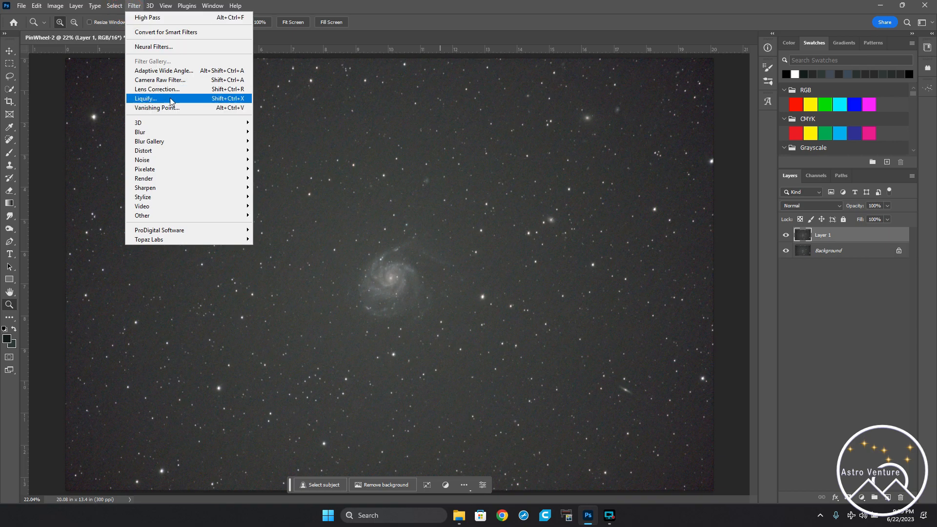
click(173, 80)
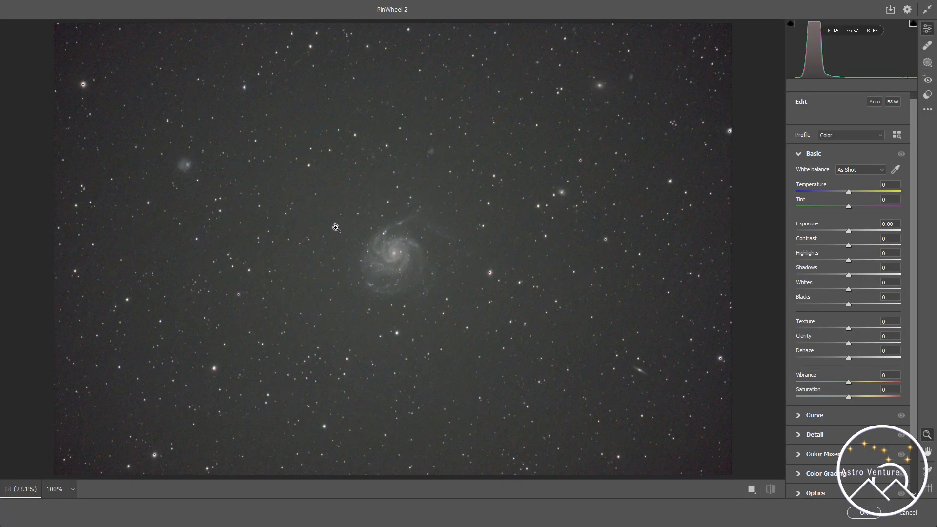
Set Color Noise Reduction to about 24 in the Detail settings and try maximum Noise Reduction before returning it to 0.
click(399, 255)
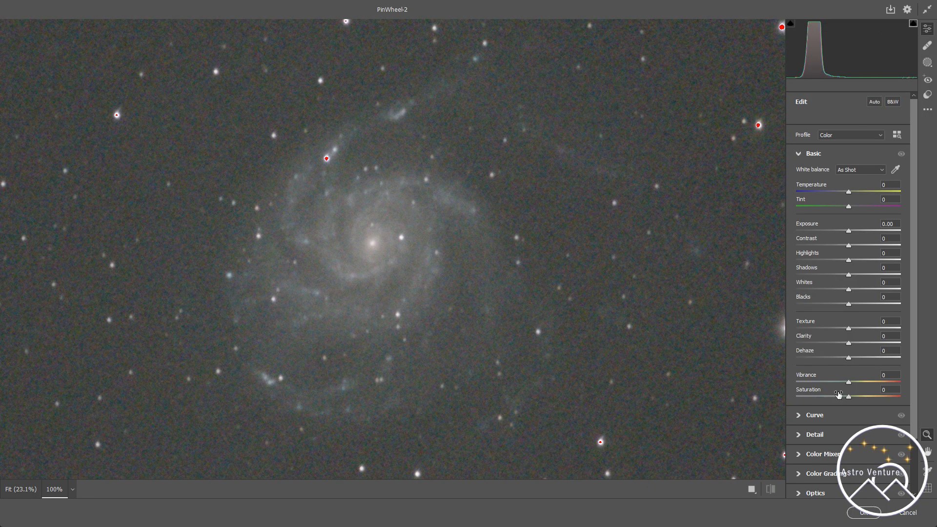
scroll(794, 361, down, 2)
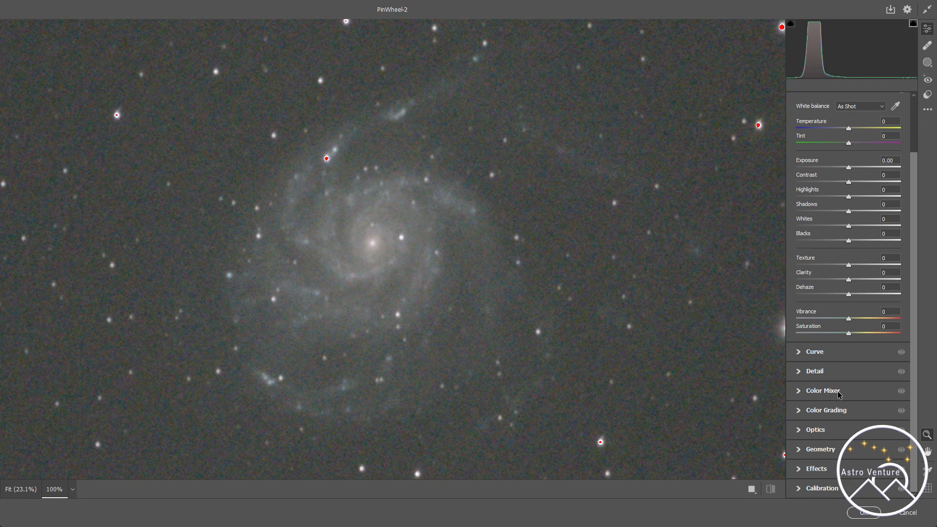
click(798, 371)
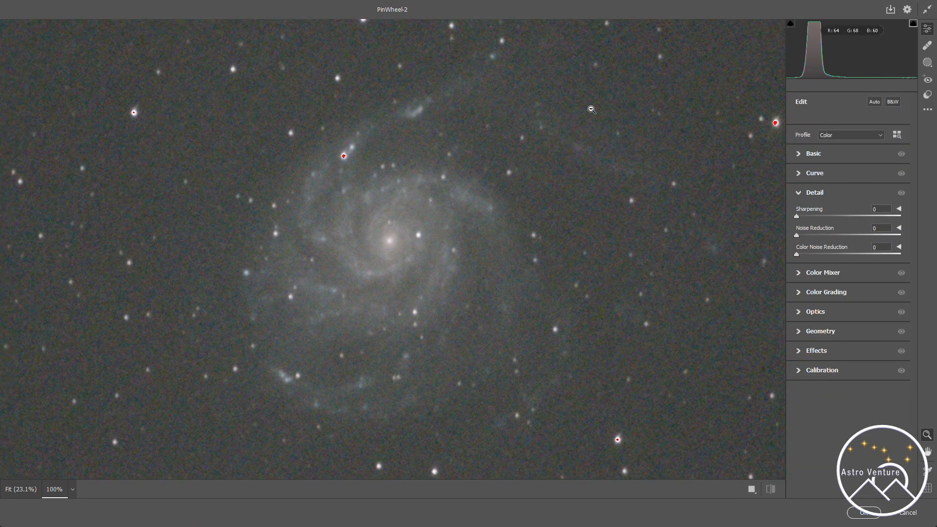
click(796, 255)
drag(796, 256, 822, 258)
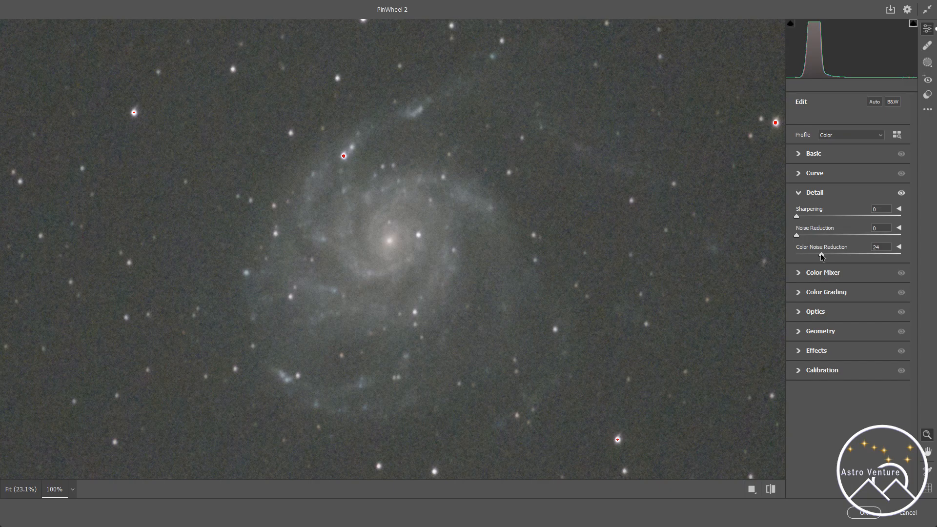
drag(822, 257, 823, 258)
drag(796, 237, 935, 205)
drag(934, 203, 742, 235)
In the Basic settings, set Blacks to -35, Highlights to +7 and Contrast to +25.
click(799, 154)
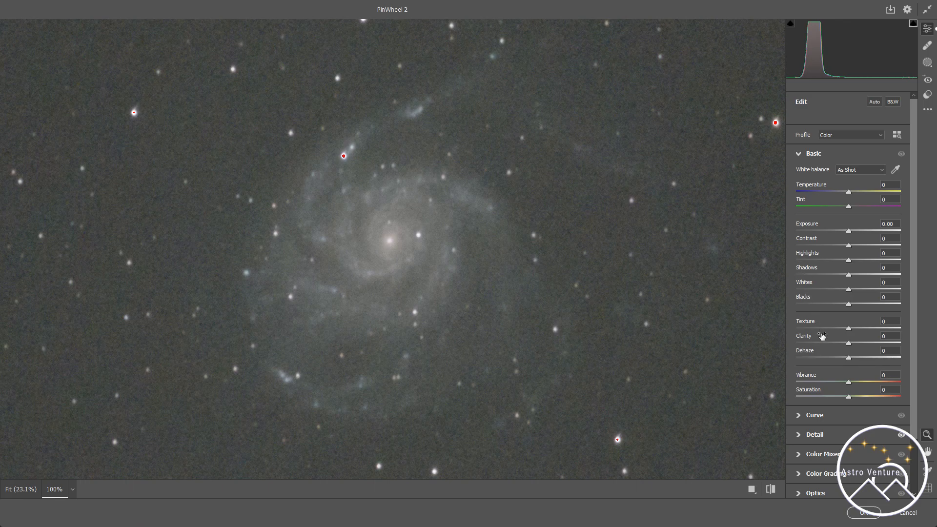
drag(849, 306, 830, 306)
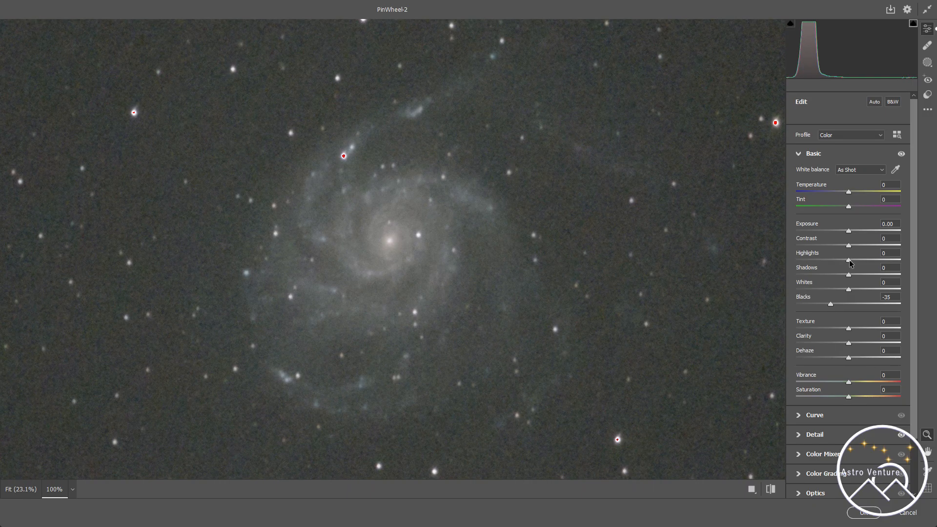
drag(851, 259, 861, 246)
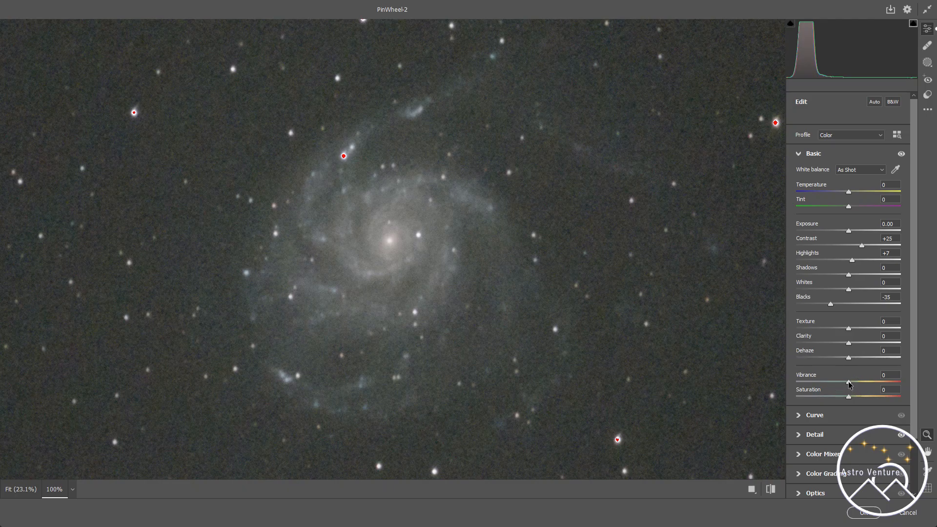
Fine-tune the Vibrance in the Basic settings and apply the Camera Raw Filter to the duplicated layer.
mouse_move(849, 383)
mouse_down()
mouse_move(865, 384)
mouse_move(849, 386)
mouse_up()
click(865, 513)
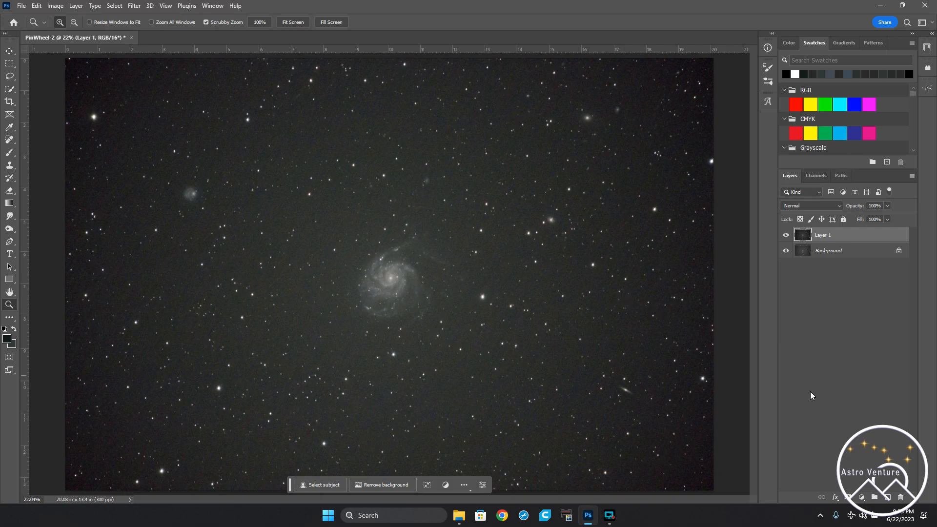
click(861, 498)
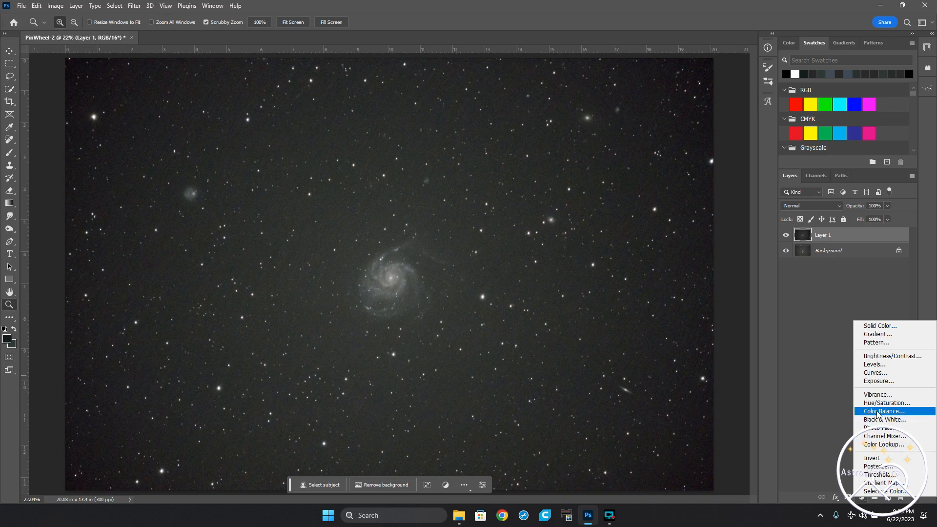
click(878, 436)
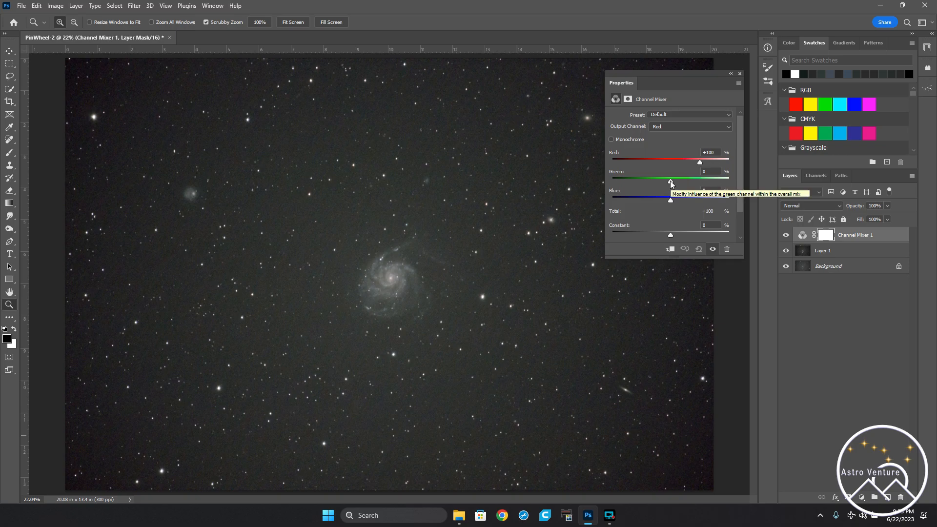
drag(671, 180, 672, 181)
click(726, 249)
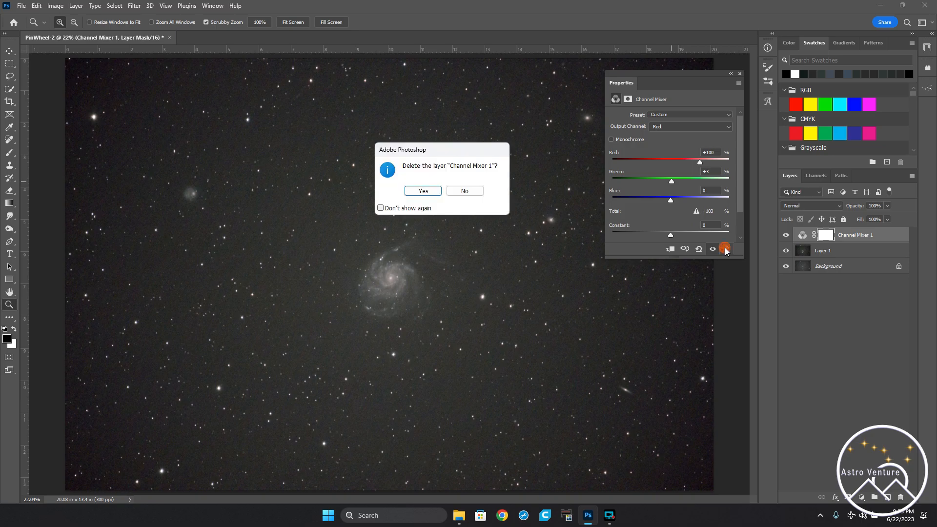
click(422, 193)
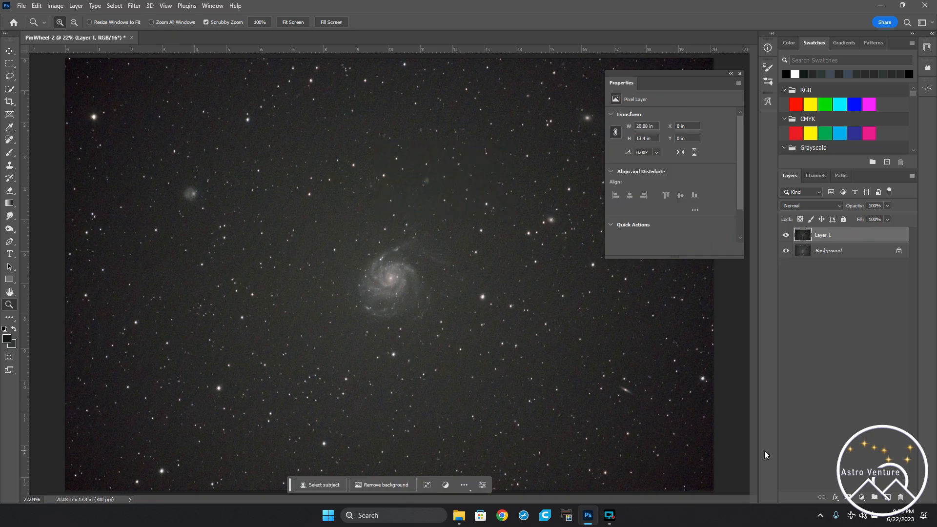
Add a Color Balance adjustment layer and fine-tune the Midtones' Magenta-Green and Yellow-Blue balance to neutralize the green cast.
click(861, 497)
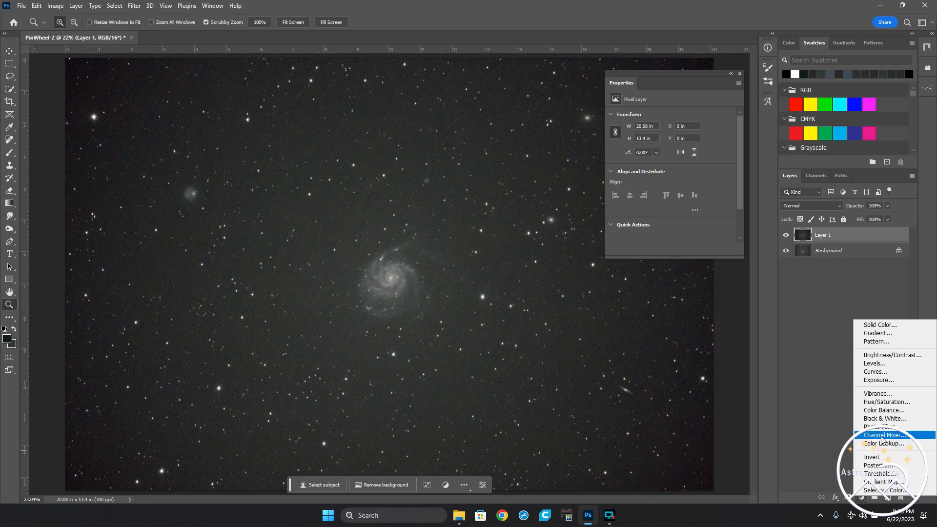
click(882, 411)
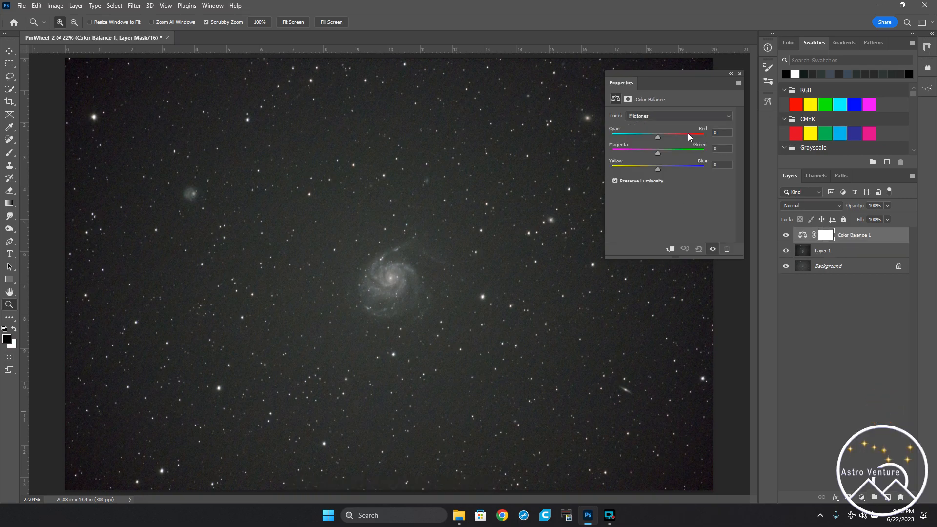
click(658, 153)
click(658, 168)
drag(658, 171, 657, 168)
click(657, 169)
click(740, 75)
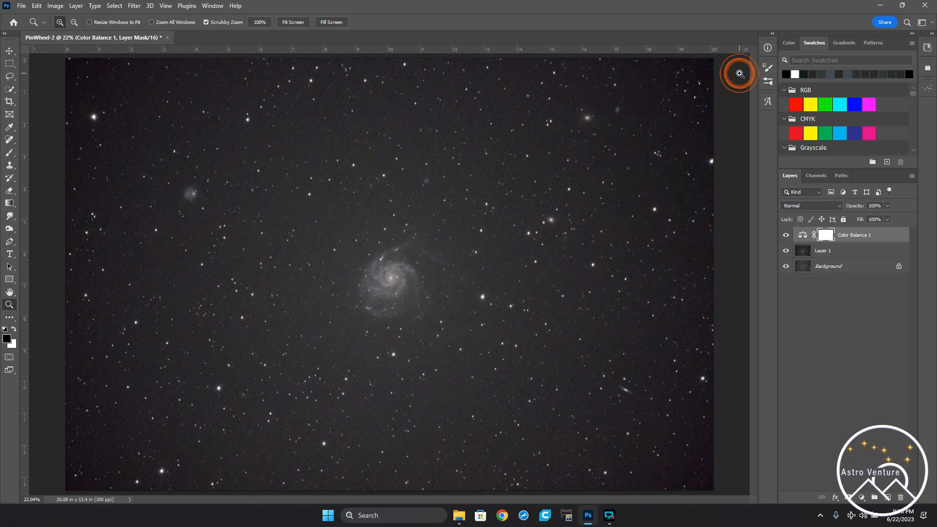
Stamp all visible layers into a new layer at the top of the stack and open it in the Camera Raw Filter.
click(389, 277)
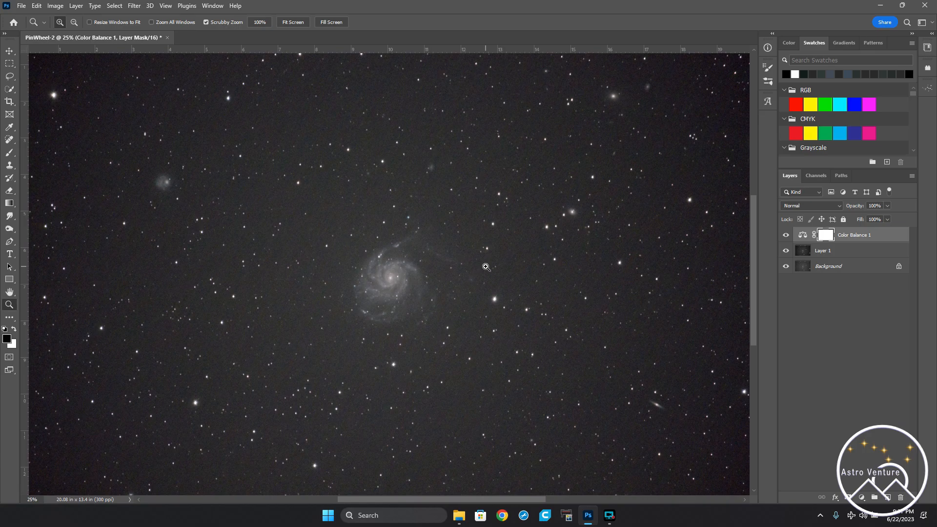
key(ctrl+shift+alt+e)
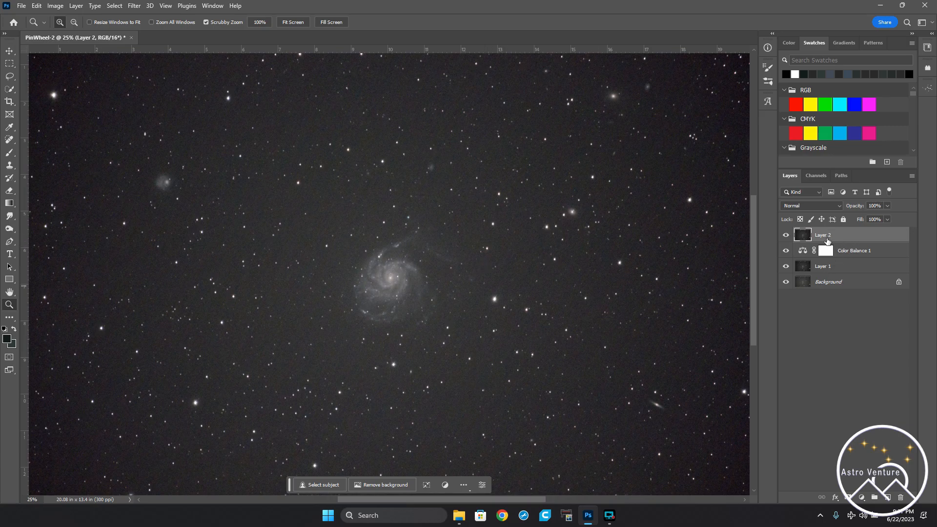
click(135, 7)
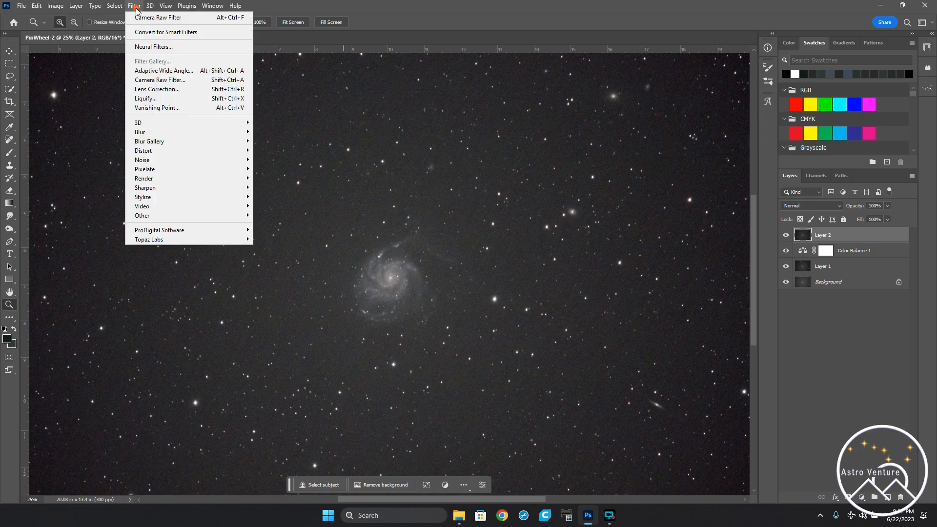
click(165, 84)
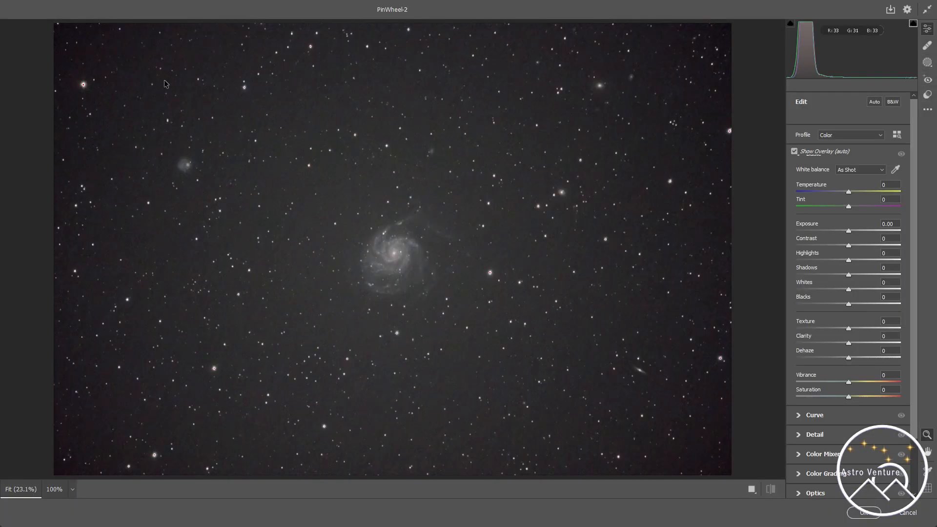
Start a new brush mask and set its Clarity to +21 in the Effects settings.
key(k)
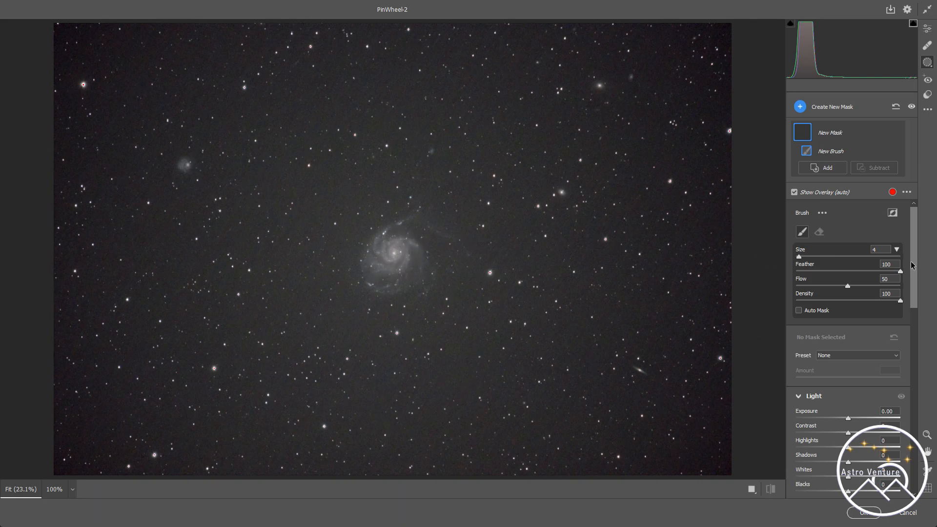
drag(913, 265, 926, 313)
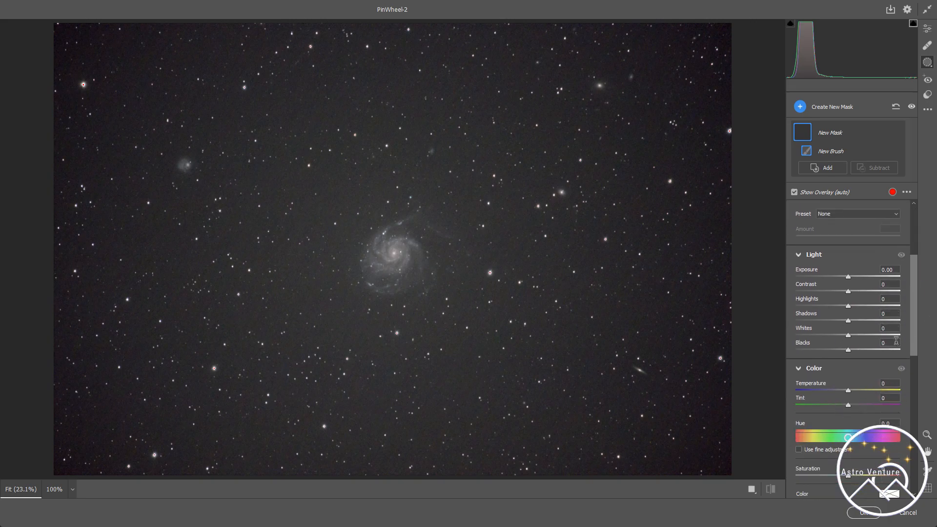
drag(914, 307, 921, 349)
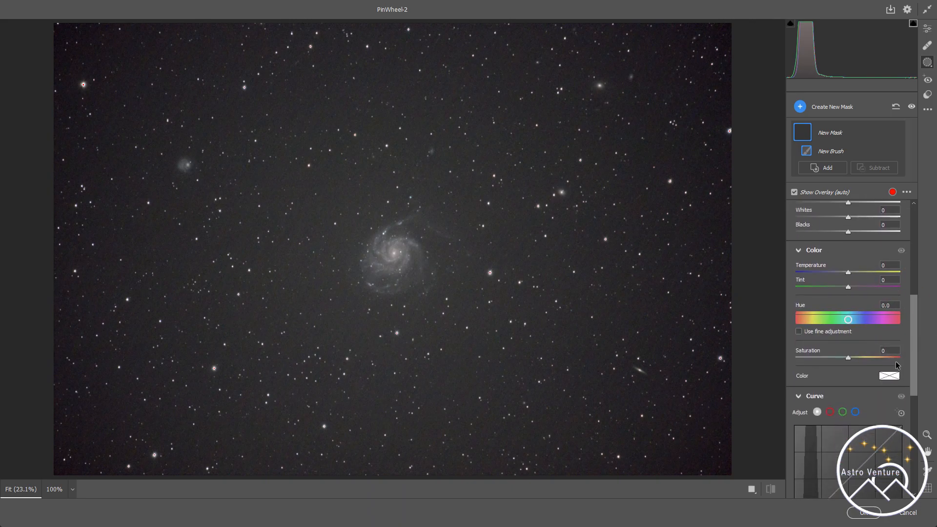
click(919, 325)
drag(915, 353, 925, 433)
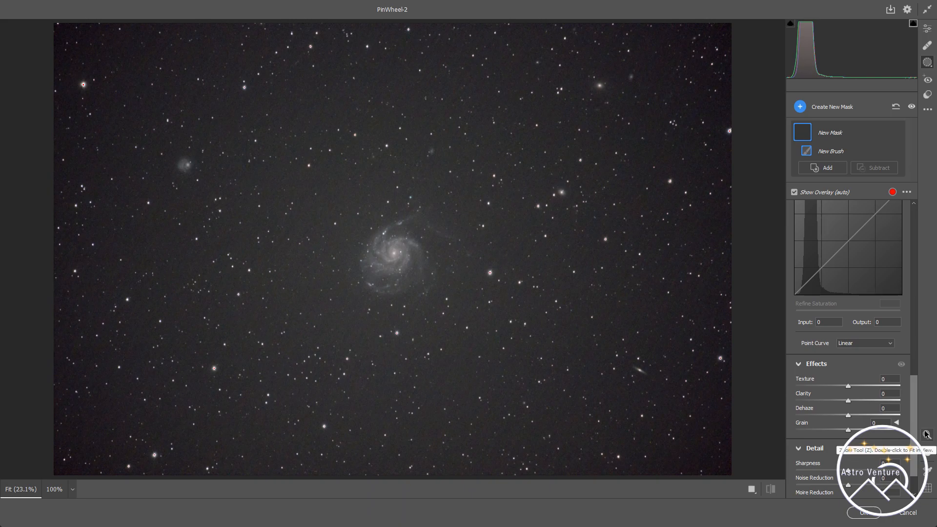
drag(849, 402, 860, 402)
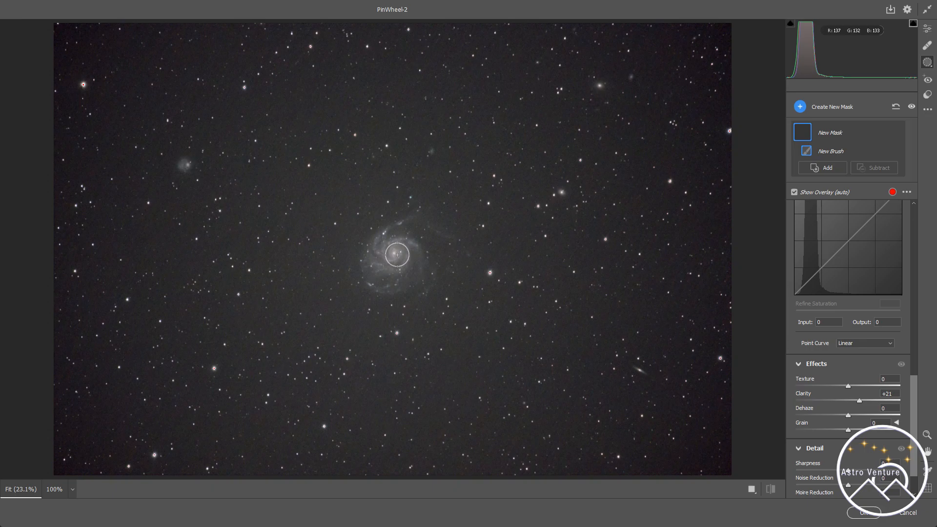
Enlarge the brush, paint the mask over the galaxy's core and inner arms, and set the mask's Clarity to +48.
key(bracketright)
key(bracketleft)
key(bracketleft)
key(bracketright)
key(bracketright)
key(bracketright)
key(bracketright)
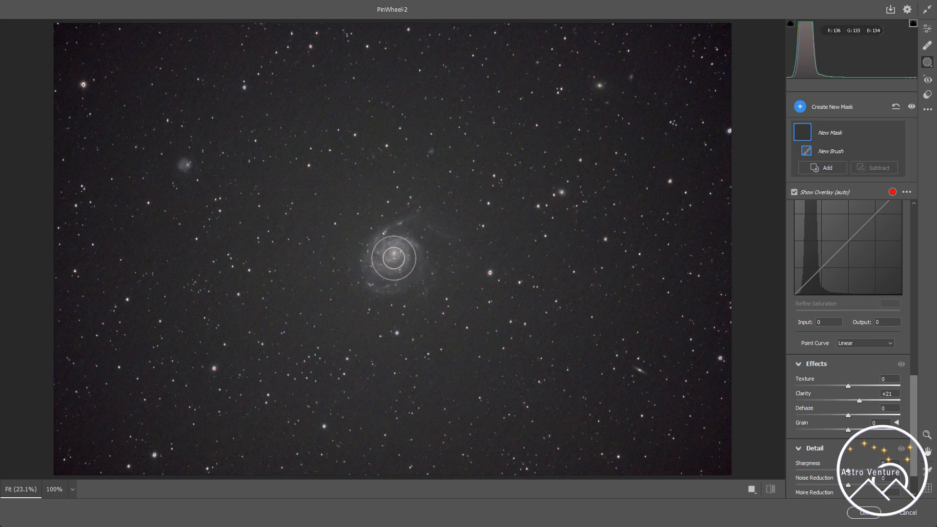
click(394, 257)
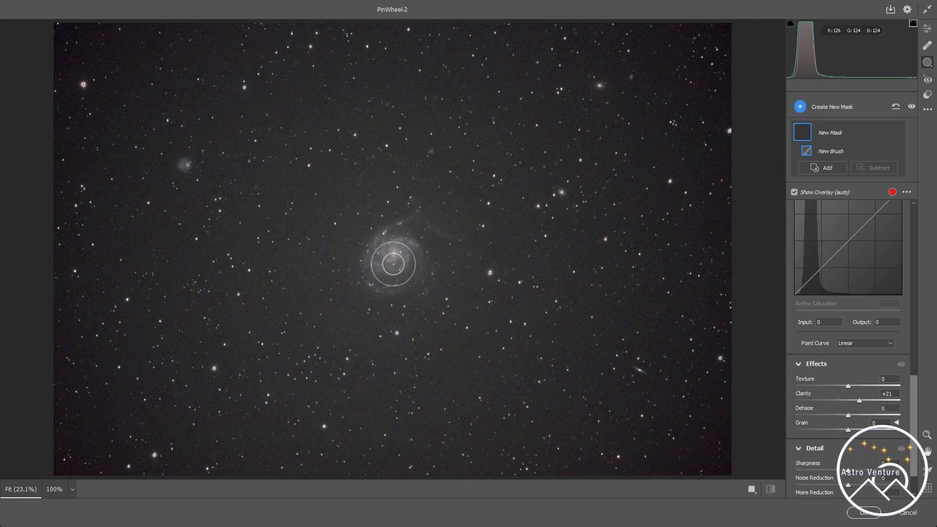
click(388, 259)
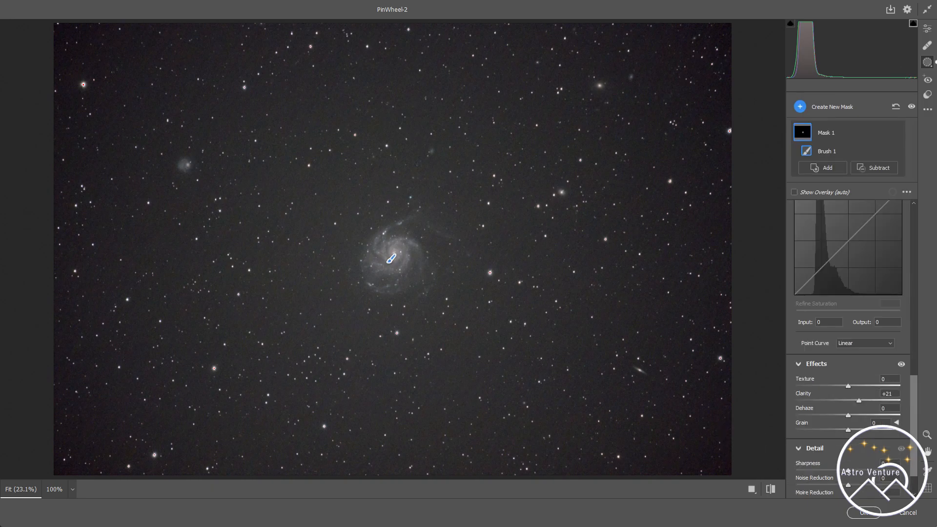
drag(858, 399, 870, 402)
drag(870, 402, 872, 400)
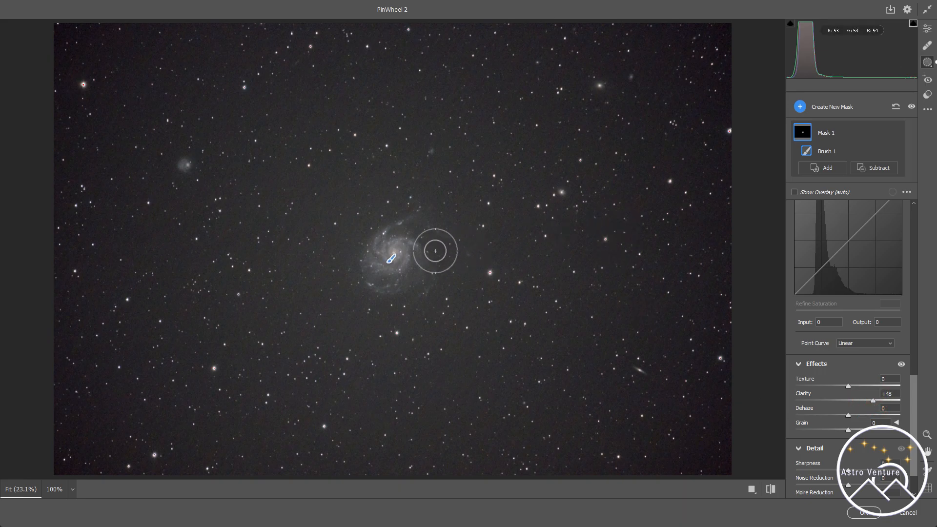
Compare the galaxy's core at 100% with the mask's Effects on and off, keep them on and apply the filter.
key(z)
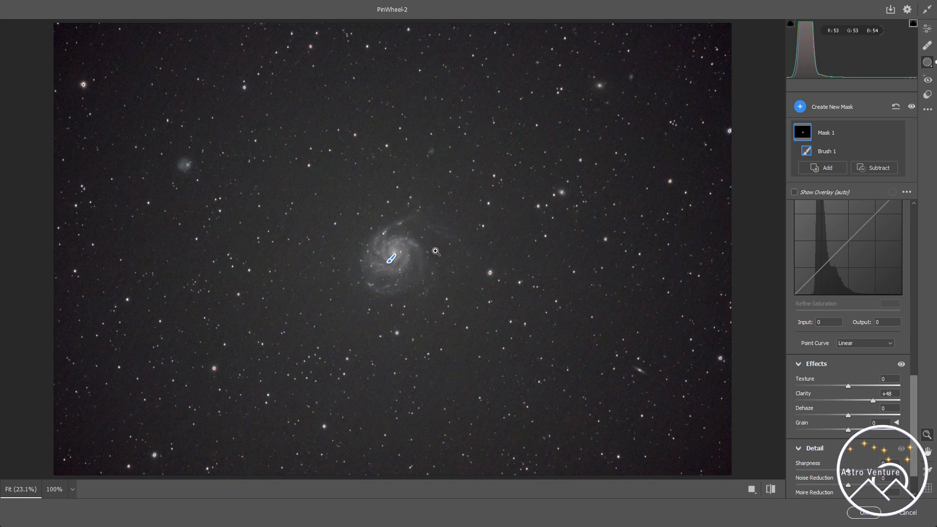
click(401, 258)
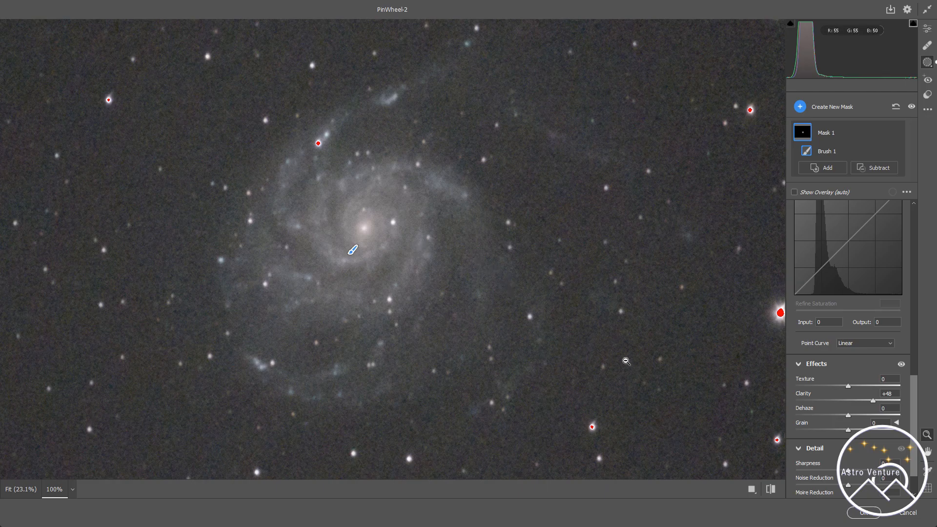
click(901, 365)
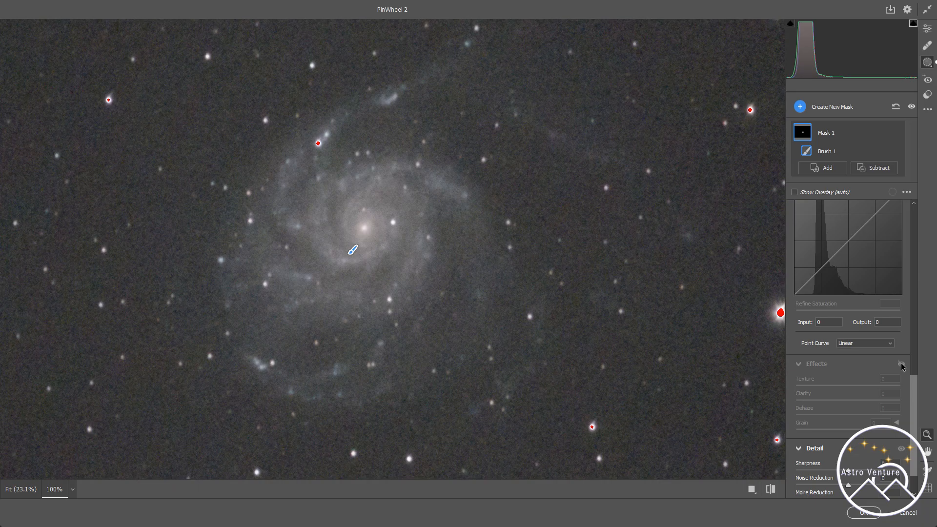
click(901, 365)
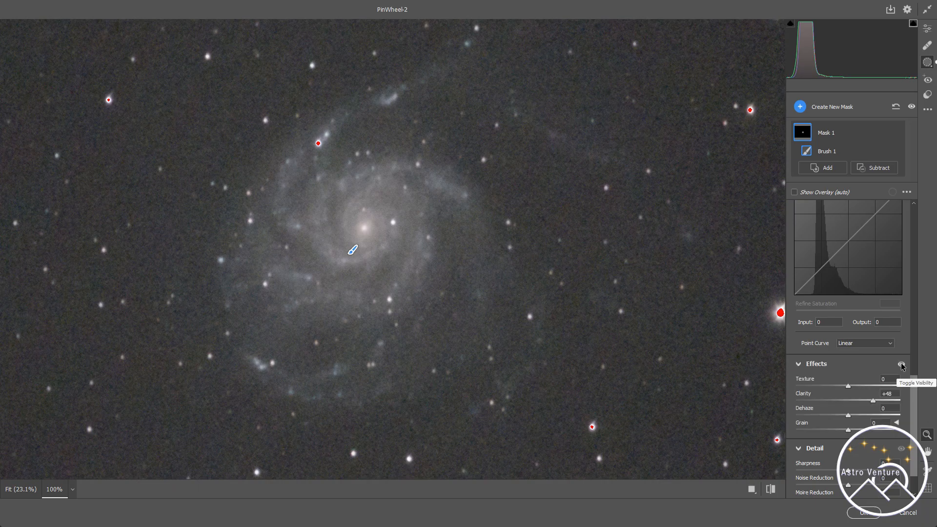
click(901, 365)
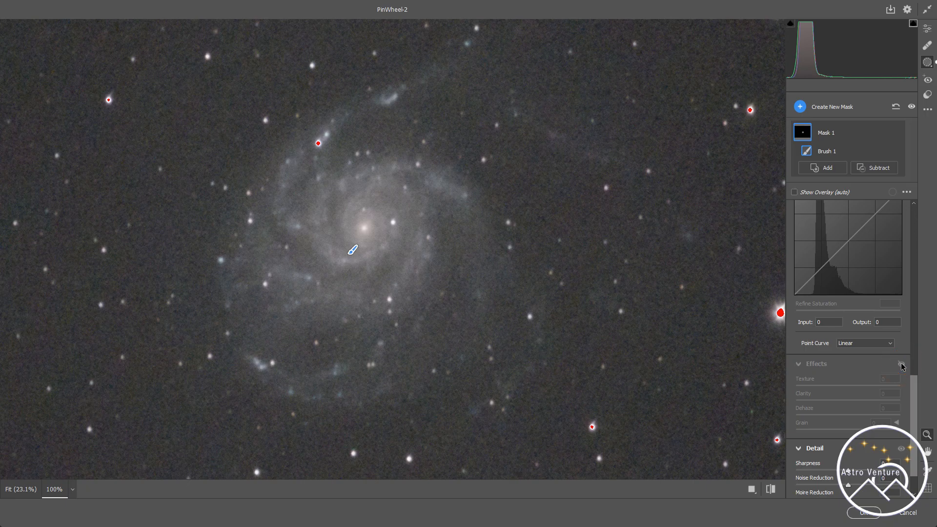
click(901, 365)
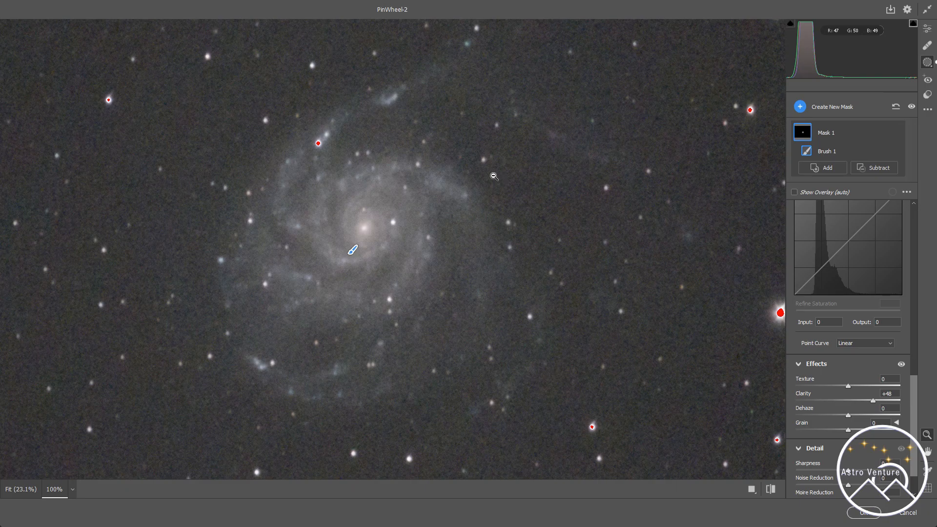
key(bracketright)
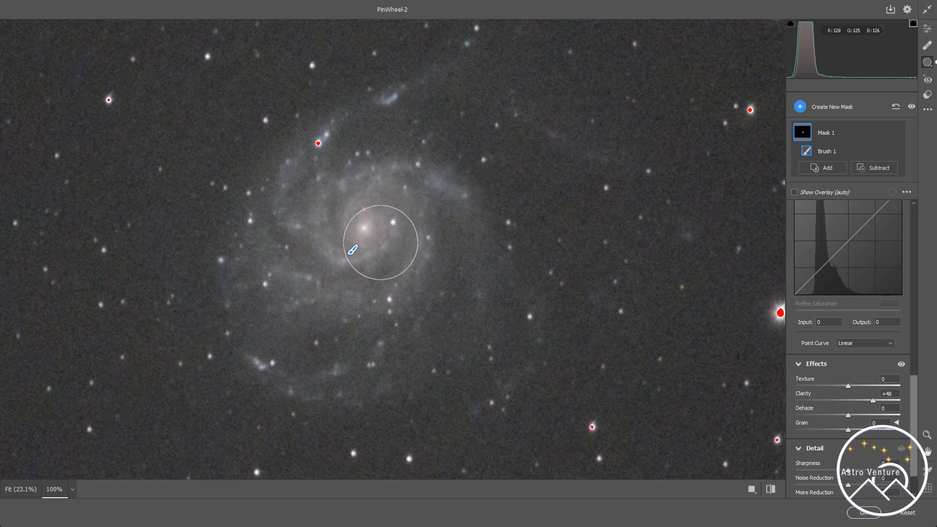
key(bracketleft)
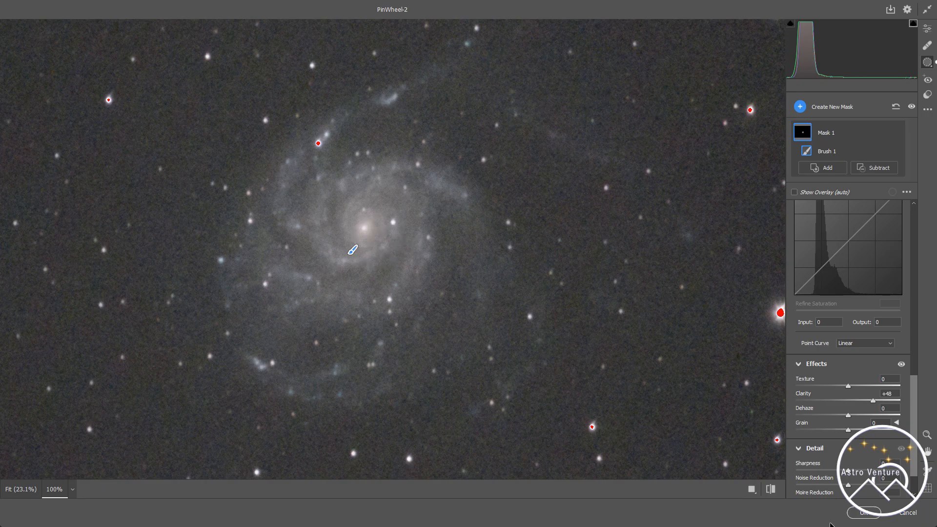
click(864, 513)
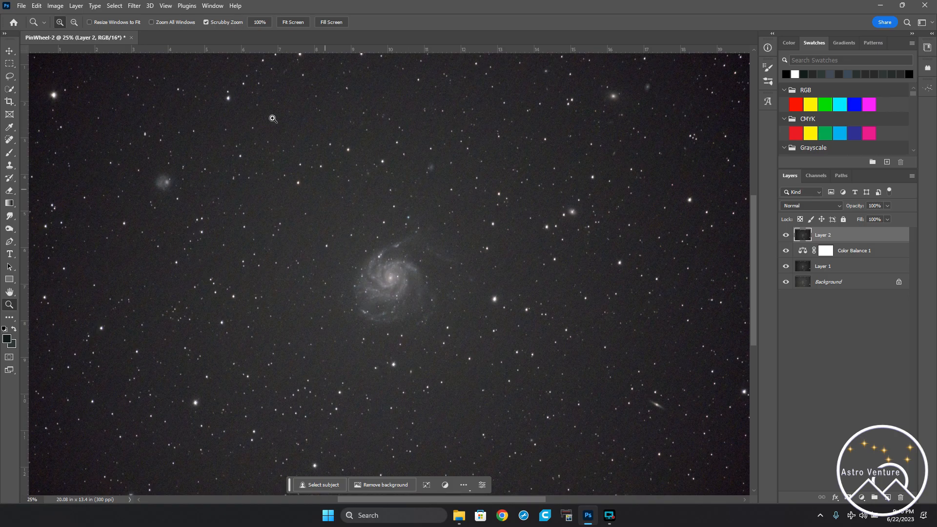
Apply the Camera Raw Filter to Layer 2 again with Contrast +22, Blacks -6 and a slight Clarity adjustment.
click(136, 8)
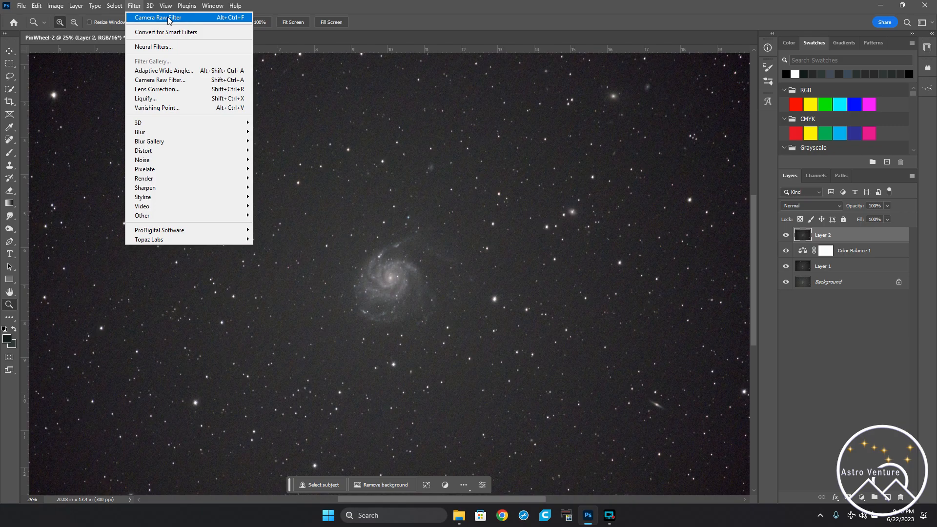
click(161, 81)
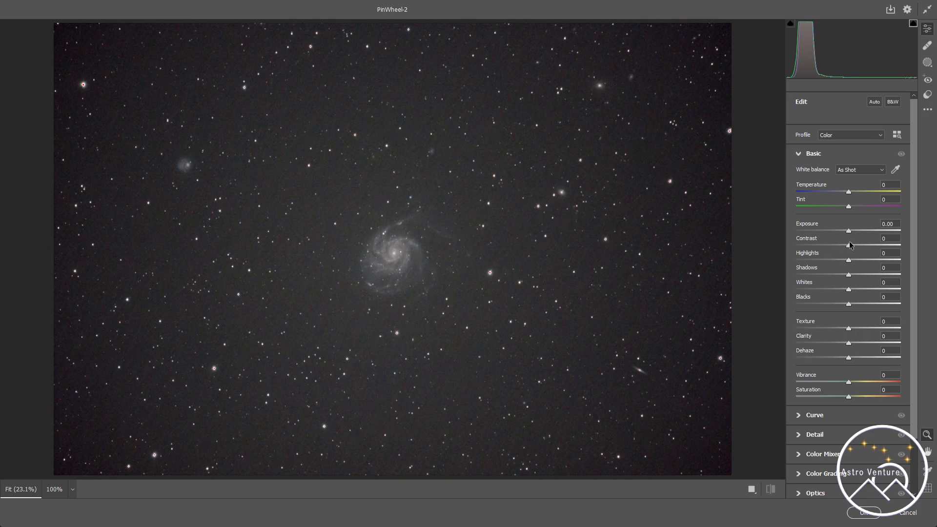
drag(848, 247, 860, 247)
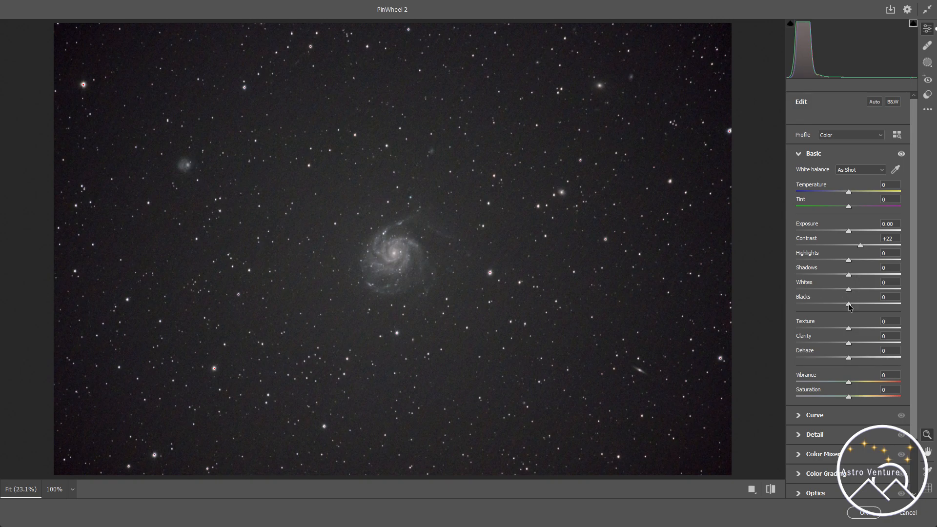
drag(849, 306, 845, 306)
scroll(849, 371, down, 3)
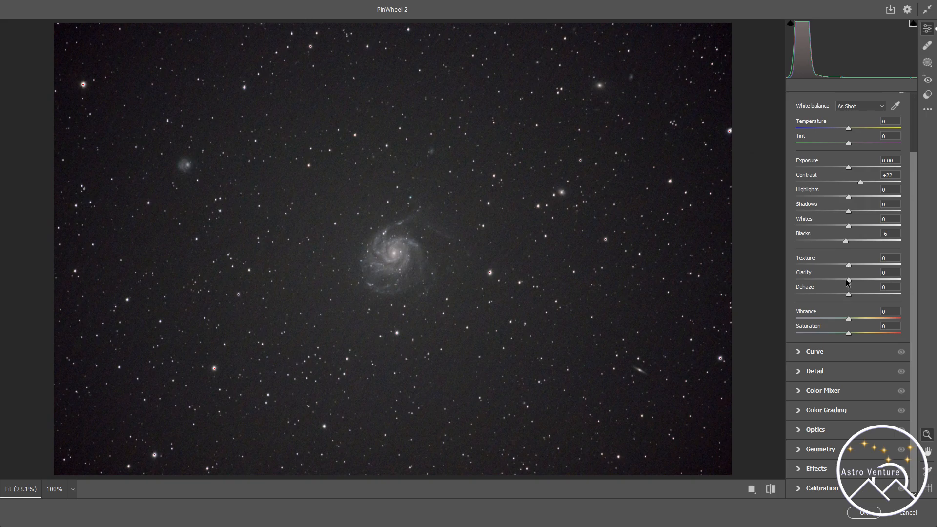
drag(849, 282, 850, 283)
click(861, 513)
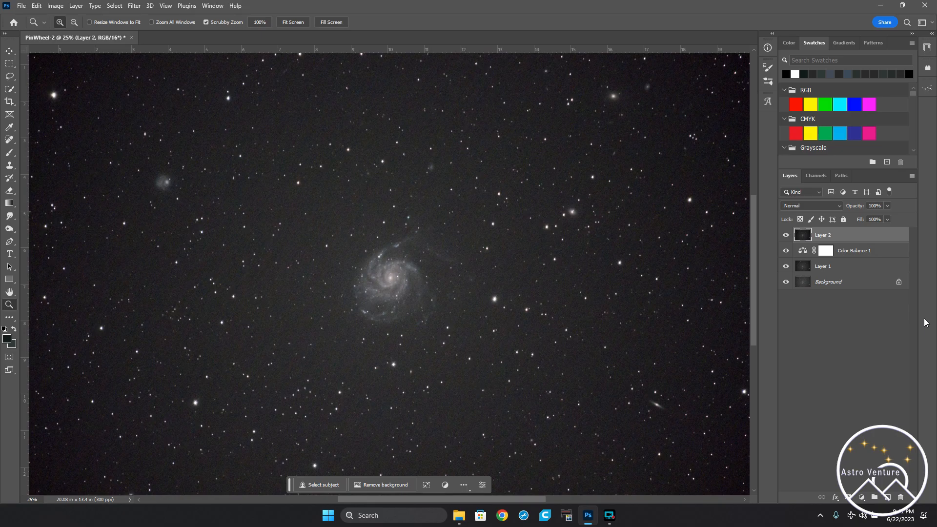
Apply a Levels adjustment to Layer 2 with the black input level set to 2.
key(ctrl+l)
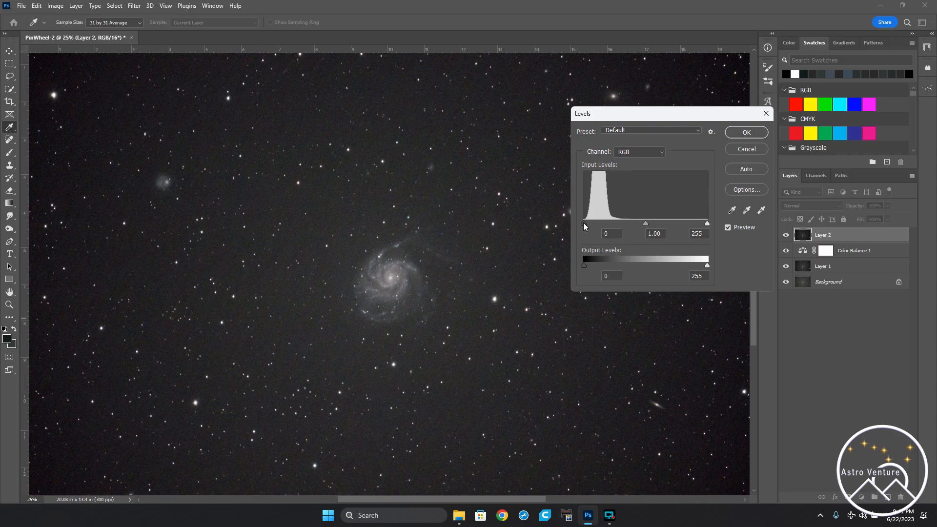
double_click(612, 234)
text(2)
key(BackSpace)
text(2)
click(737, 133)
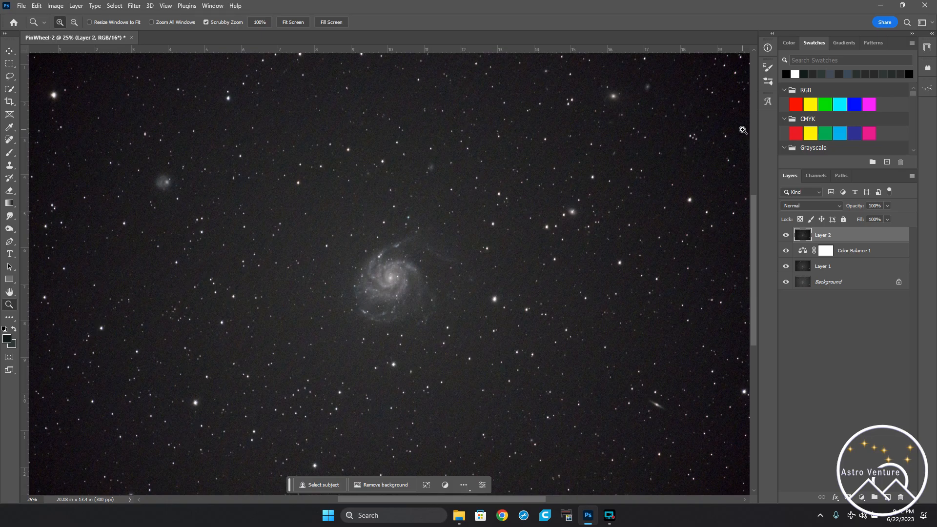
key(ctrl+l)
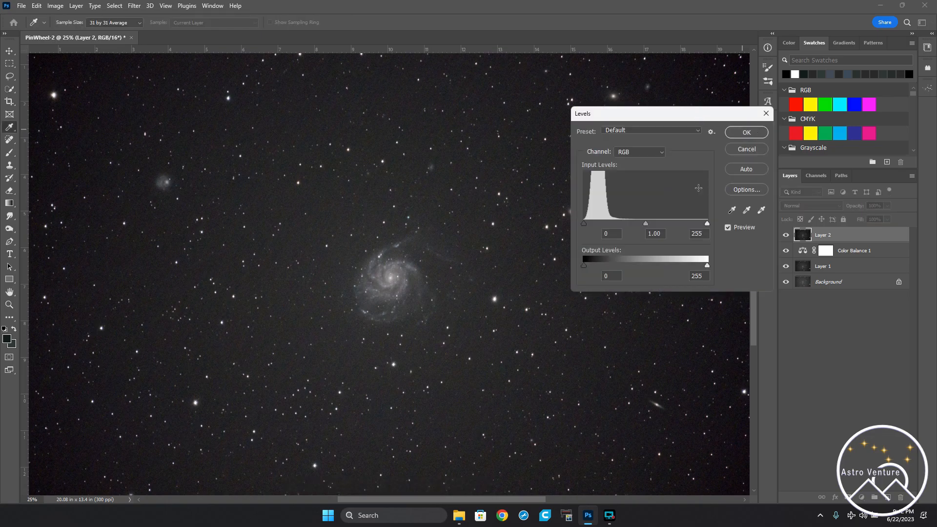
drag(646, 224, 634, 223)
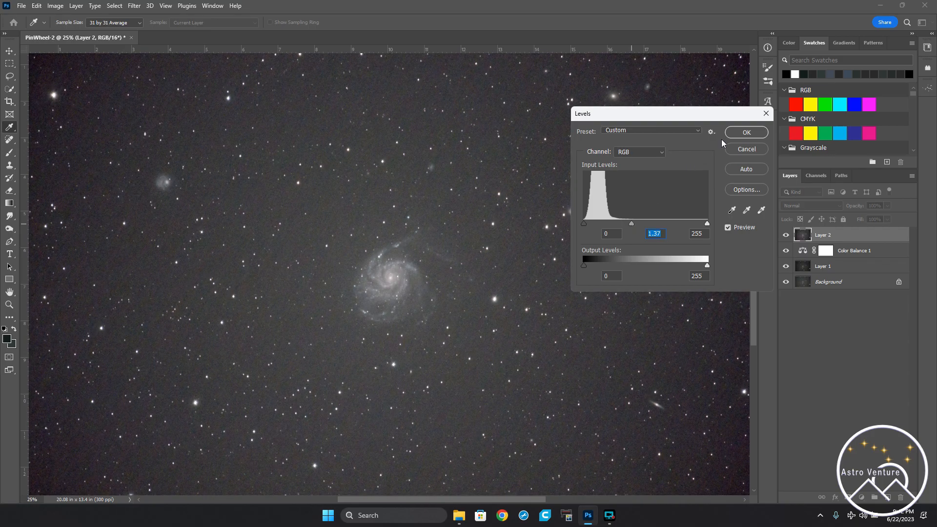
click(746, 149)
key(z)
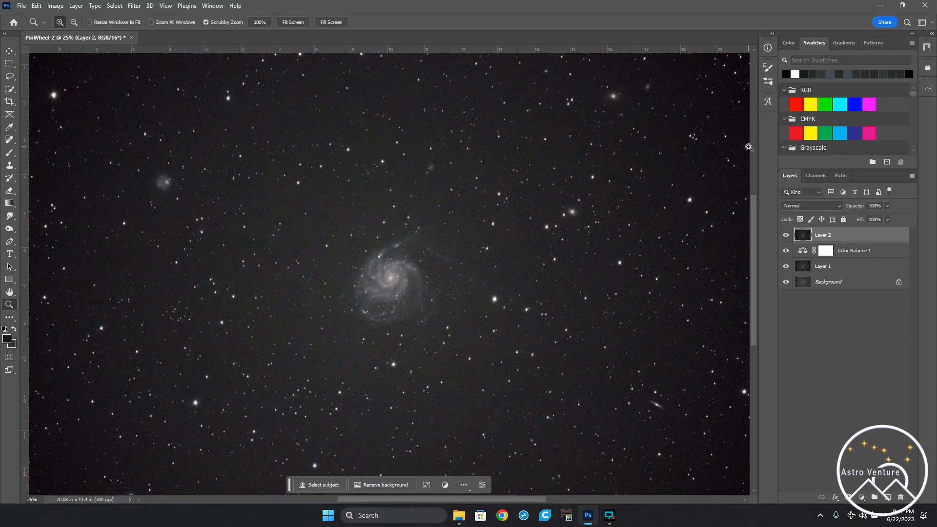
Add a Curves adjustment layer above Layer 2 with the Linear Contrast (RGB) preset and compare it with the previous state.
click(861, 498)
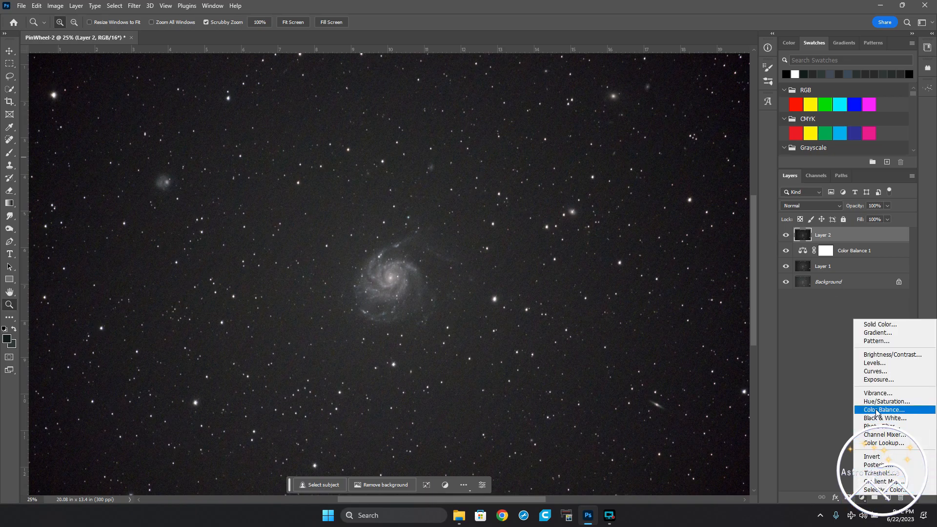
click(876, 372)
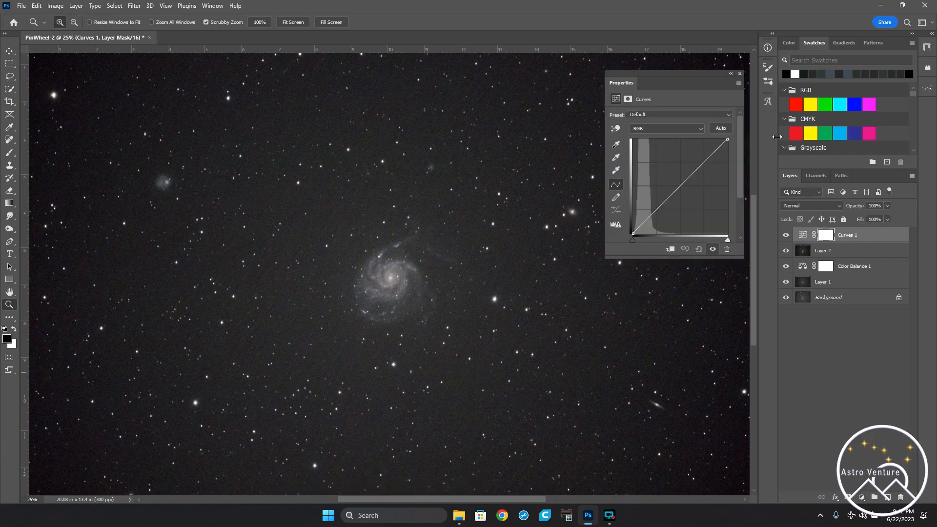
click(652, 115)
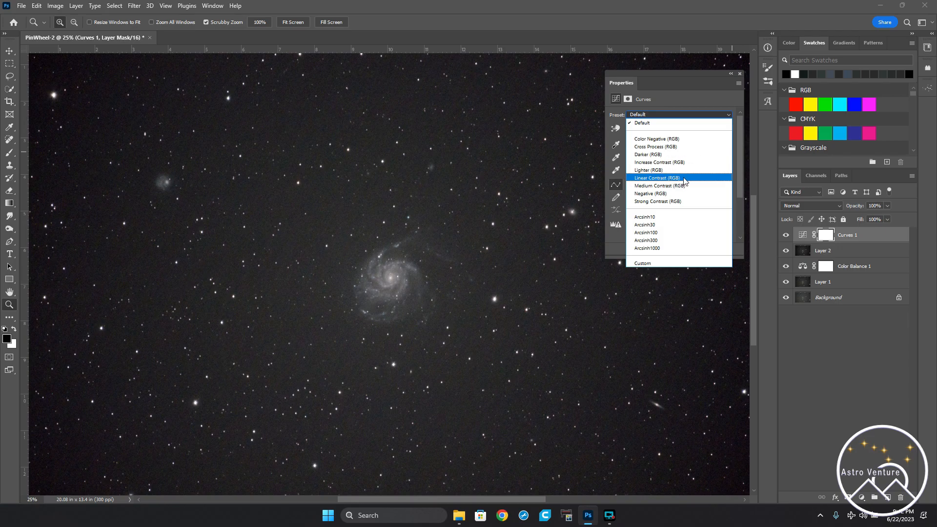
click(657, 180)
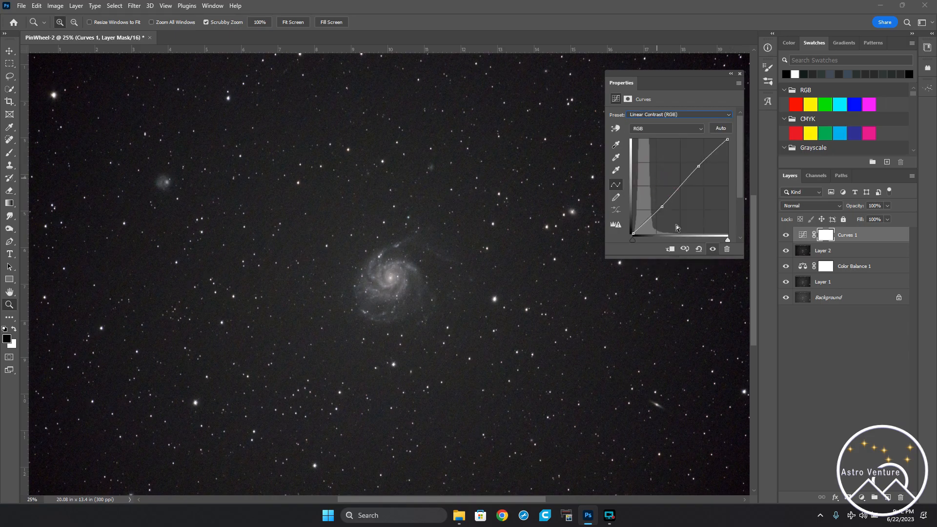
click(685, 249)
click(684, 249)
click(740, 75)
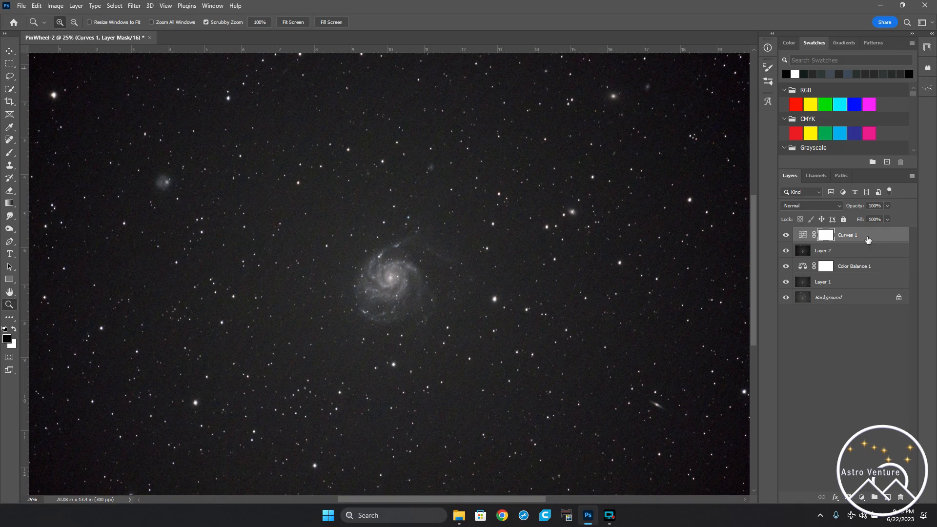
Apply a High Pass filter with a 0.9-pixel radius to a duplicate of a new layer stamped from all visible layers.
key(ctrl+alt+shift+e)
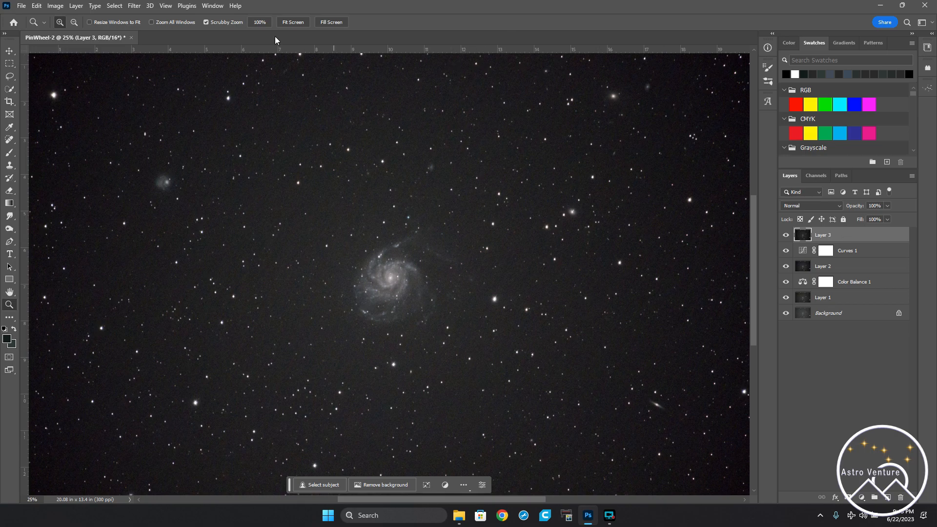
key(ctrl+j)
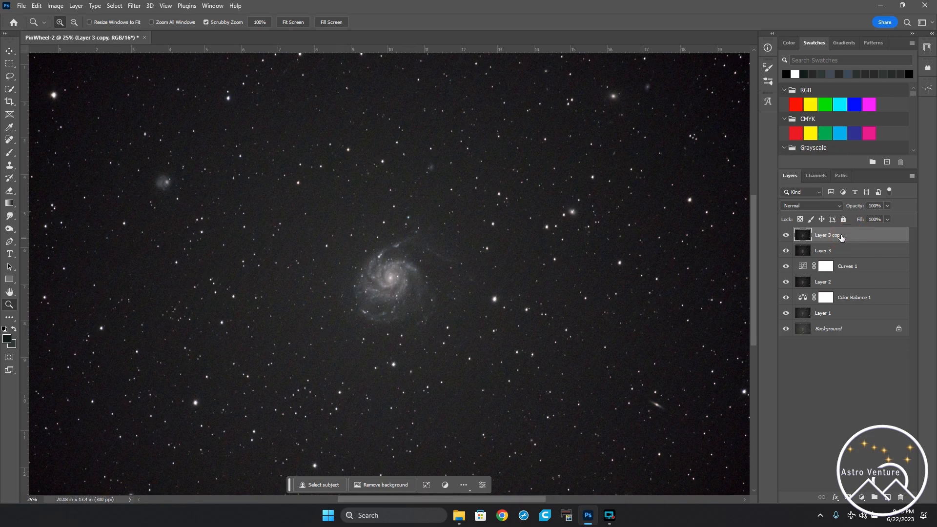
click(133, 6)
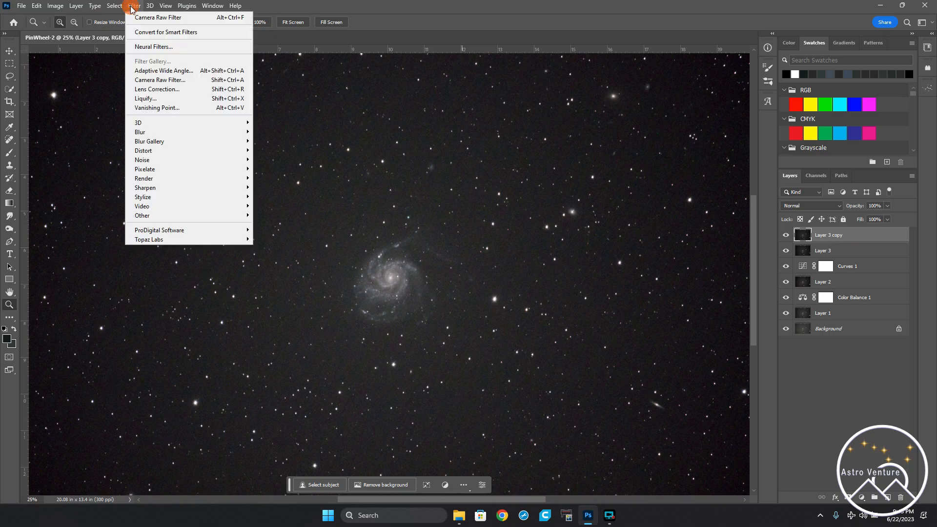
mouse_move(155, 215)
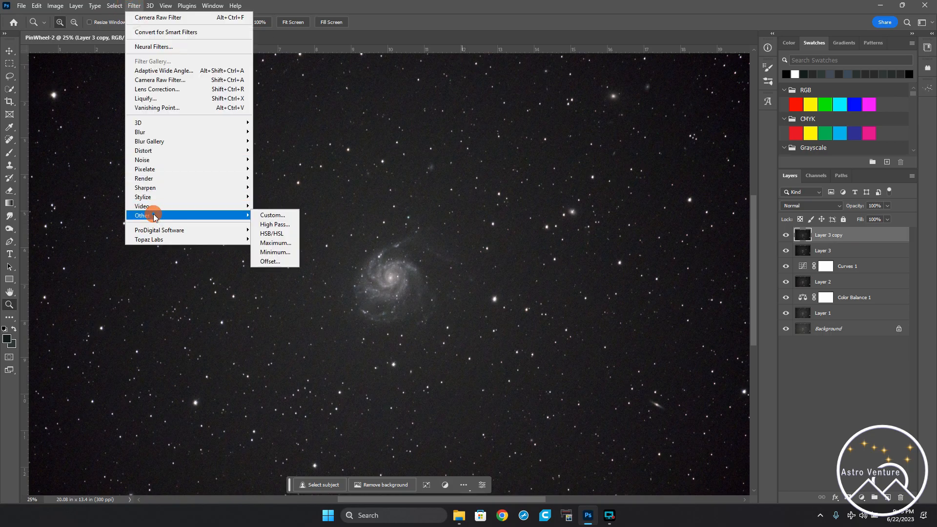
click(281, 225)
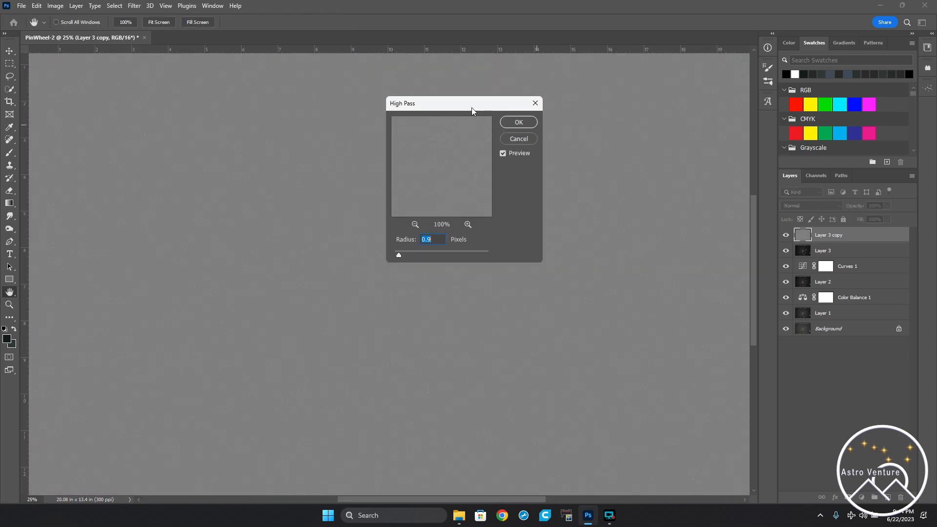
drag(589, 136, 592, 136)
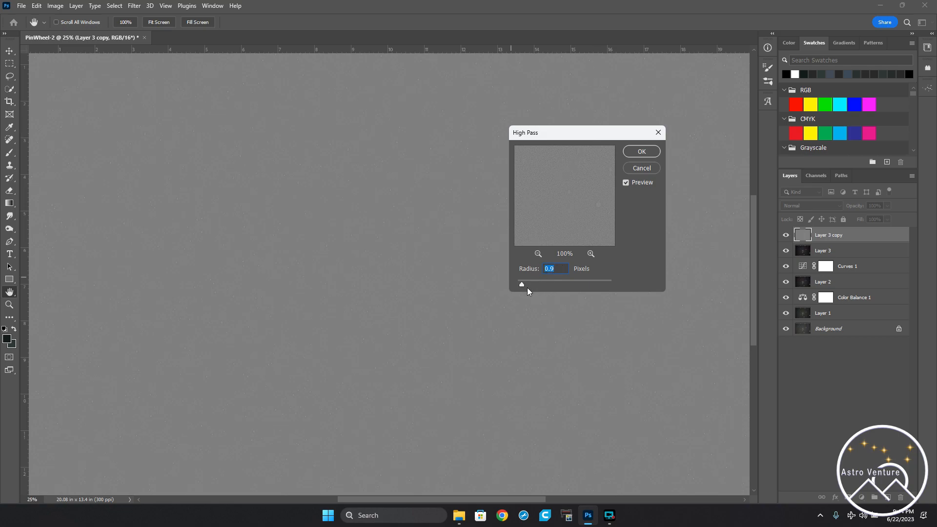
drag(521, 284, 569, 288)
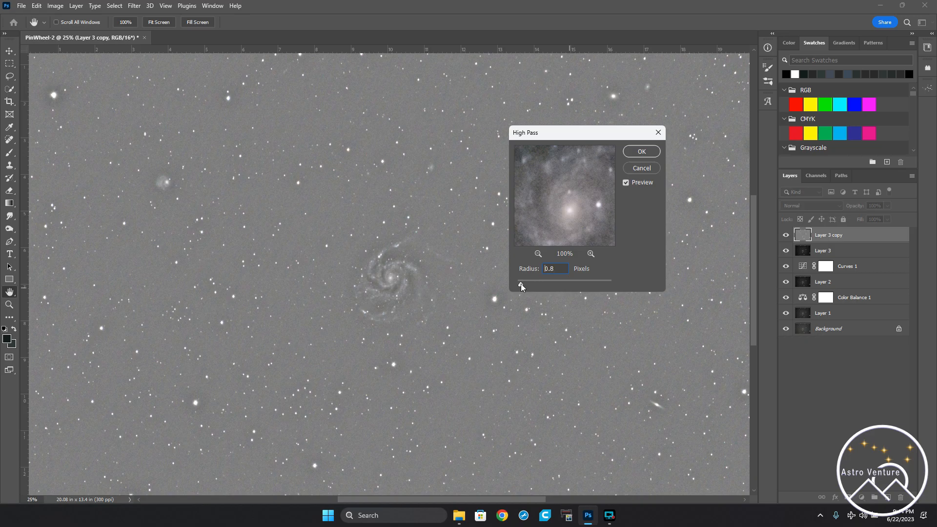
click(522, 283)
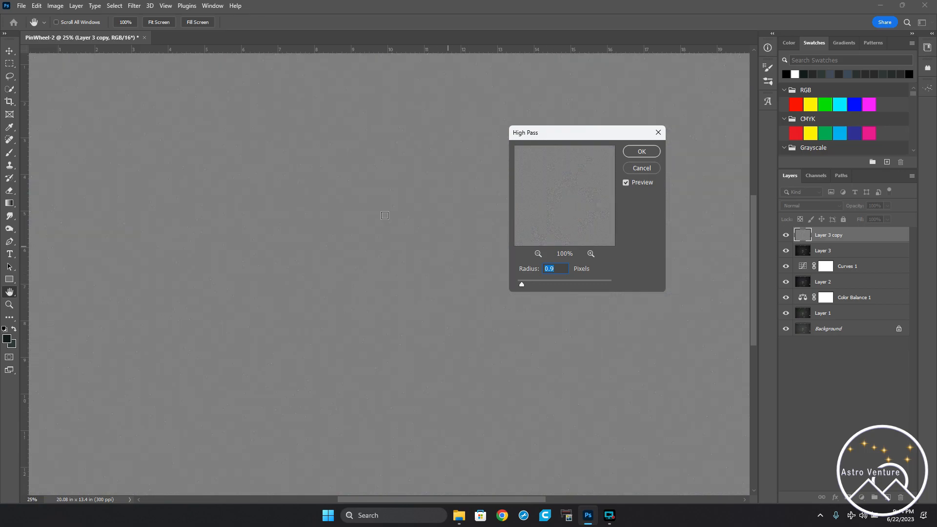
click(522, 284)
click(641, 151)
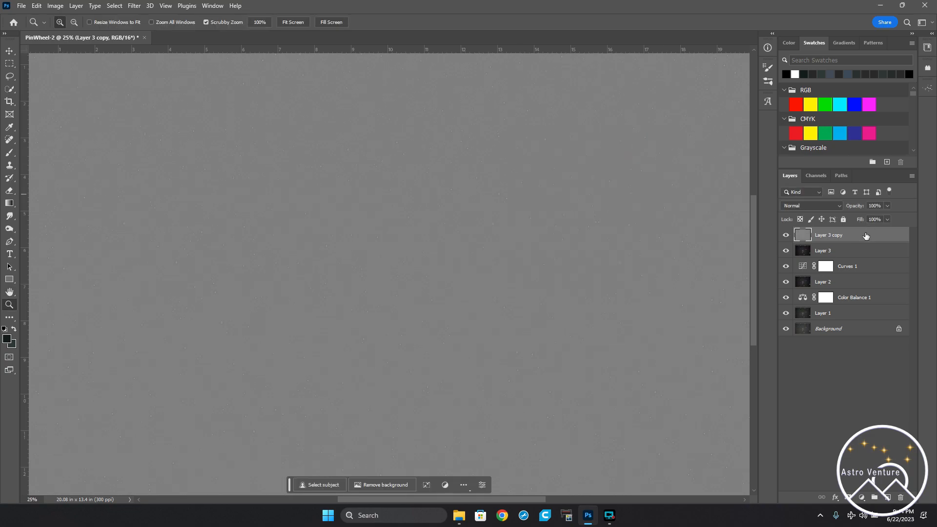
Set the High Pass layer's blend mode to Overlay and compare the image with that layer hidden and shown.
click(814, 206)
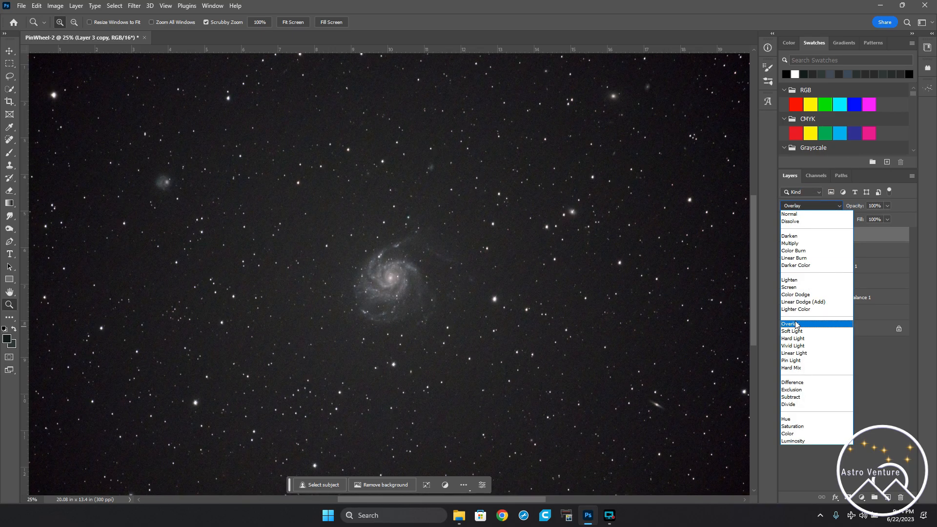
click(795, 323)
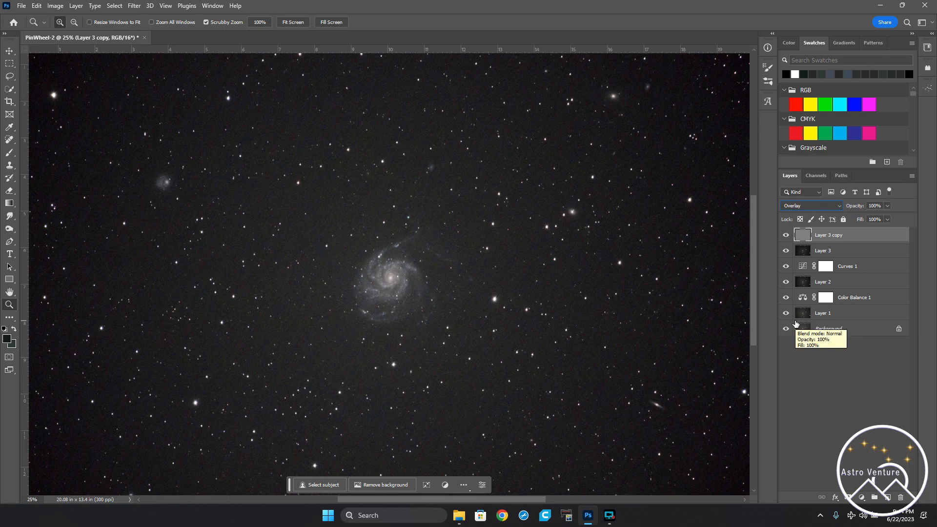
click(786, 235)
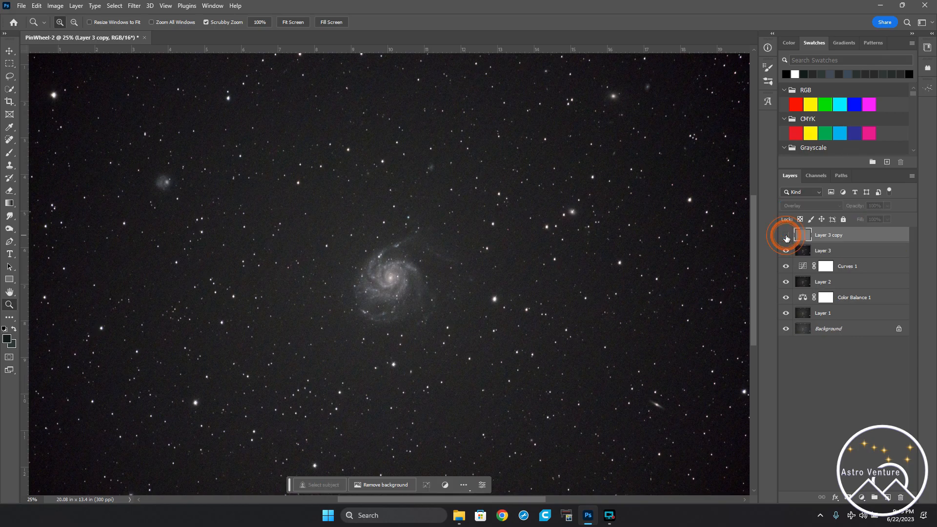
click(786, 235)
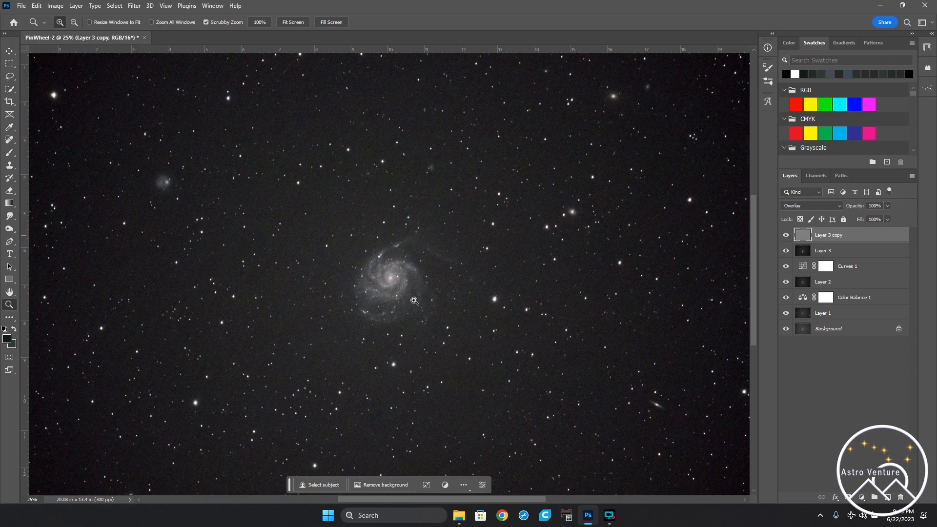
Crop the image around the galaxy at its original ratio, to about 15.1 by 10.1 inches.
click(293, 22)
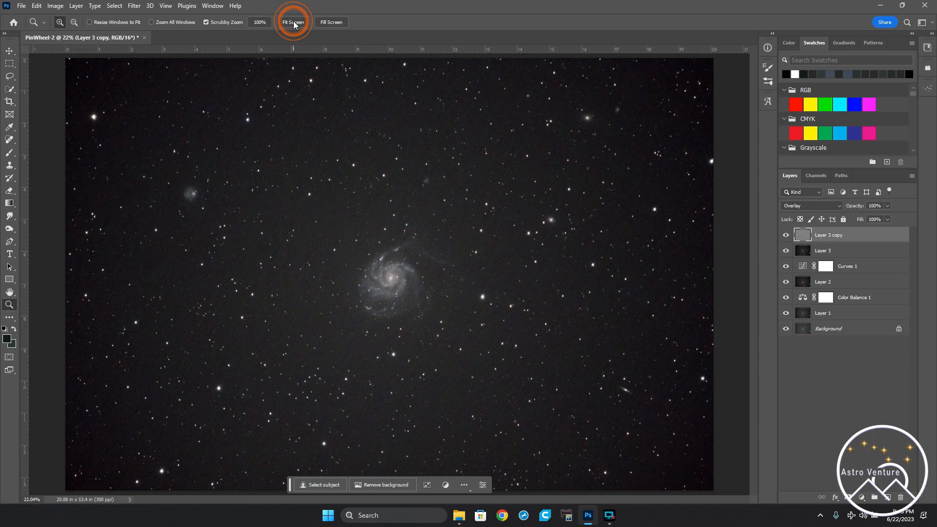
click(9, 100)
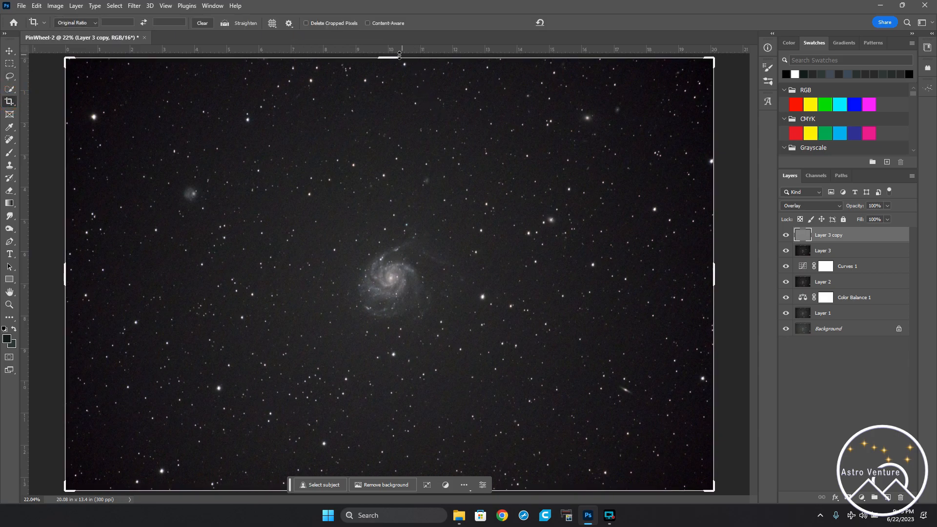
mouse_move(400, 55)
mouse_down()
mouse_move(390, 57)
mouse_move(393, 84)
mouse_up()
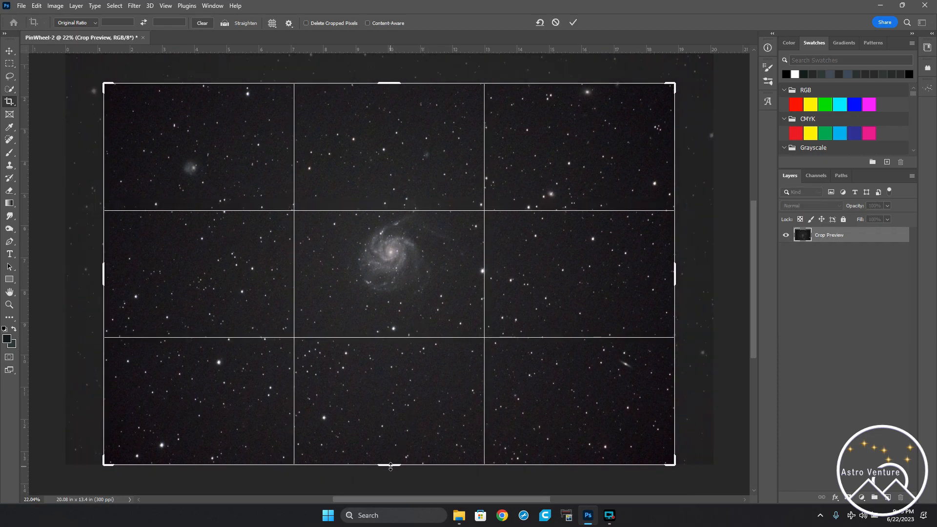
drag(390, 465, 397, 439)
key(Return)
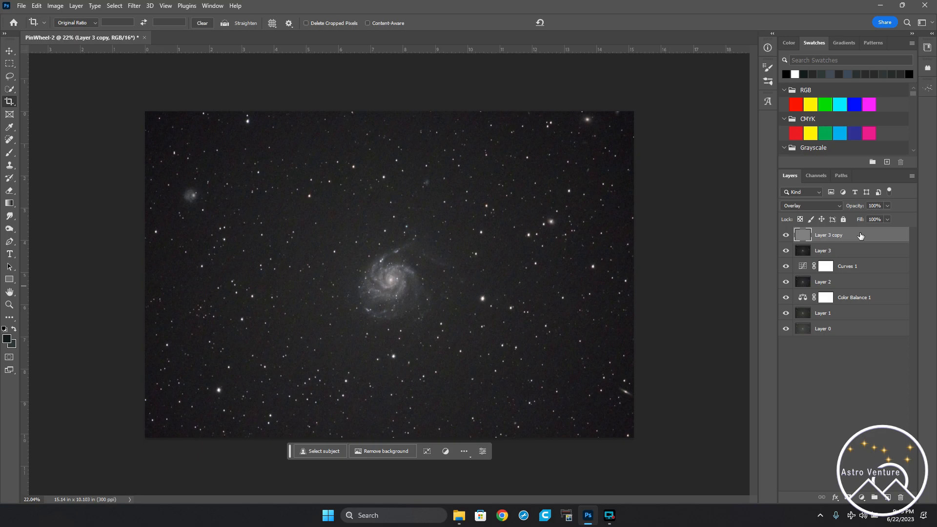
Stamp all visible layers into a new layer and set the Burn Tool to the Shadows range with 12% exposure.
key(ctrl+shift+alt+e)
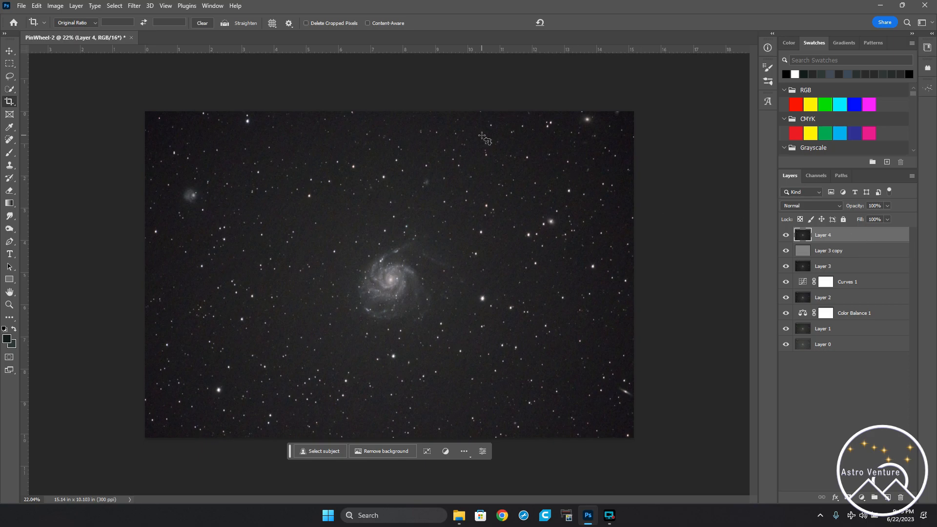
click(9, 229)
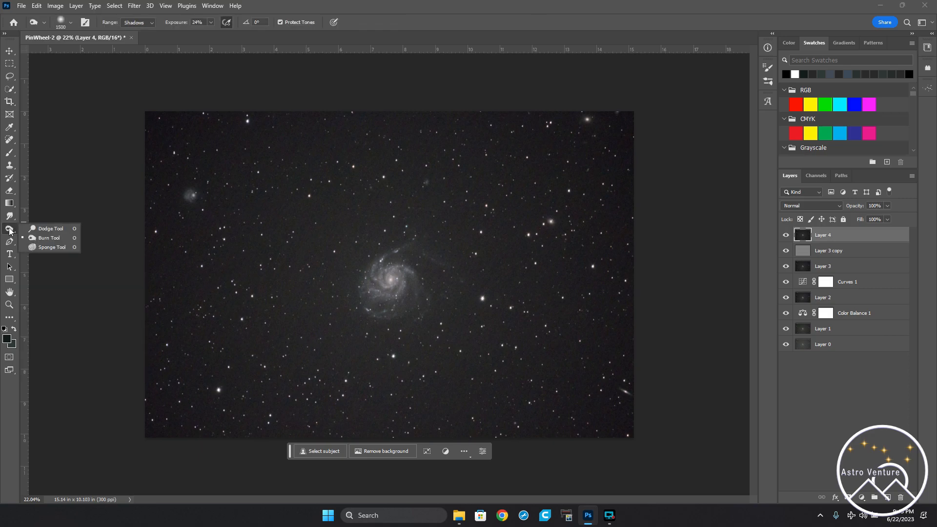
click(31, 239)
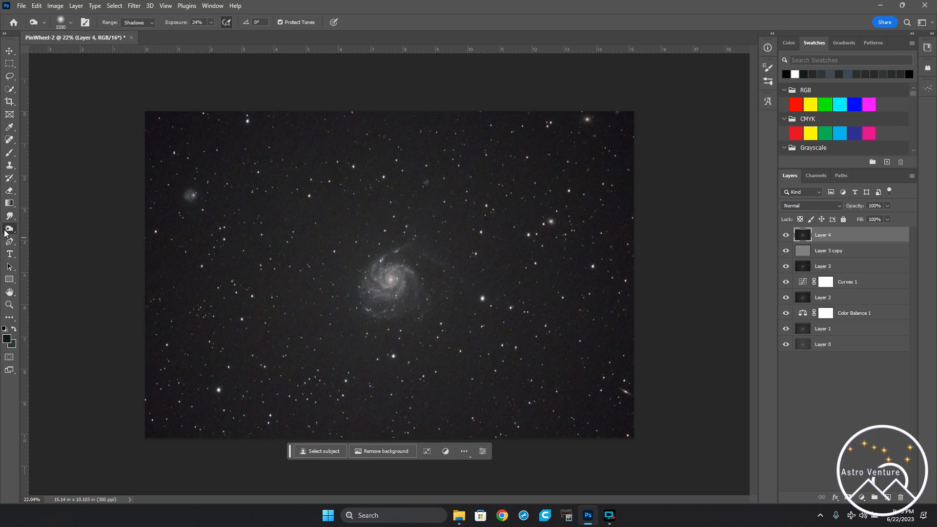
click(70, 22)
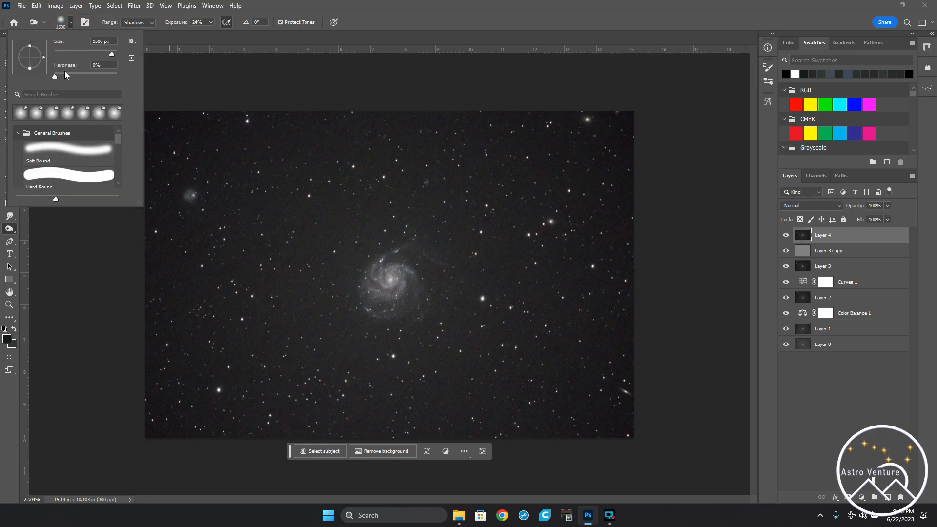
click(71, 22)
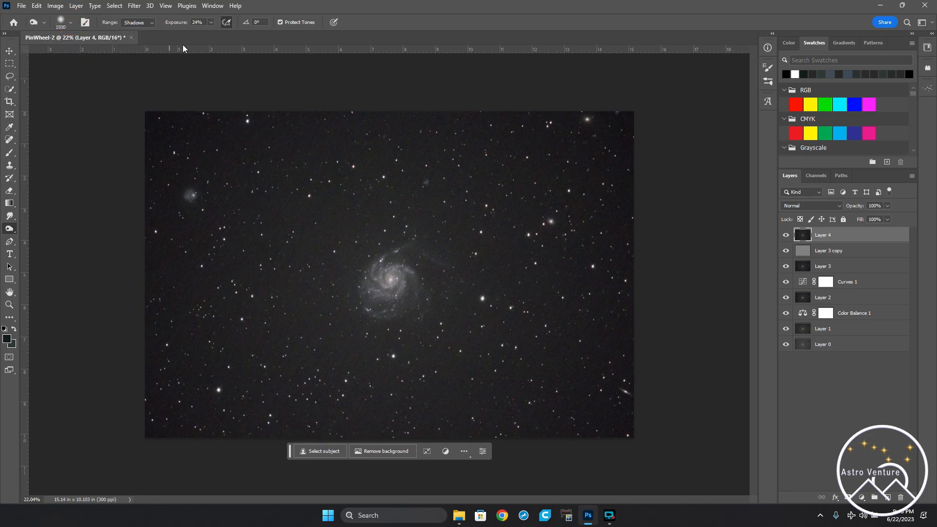
click(151, 24)
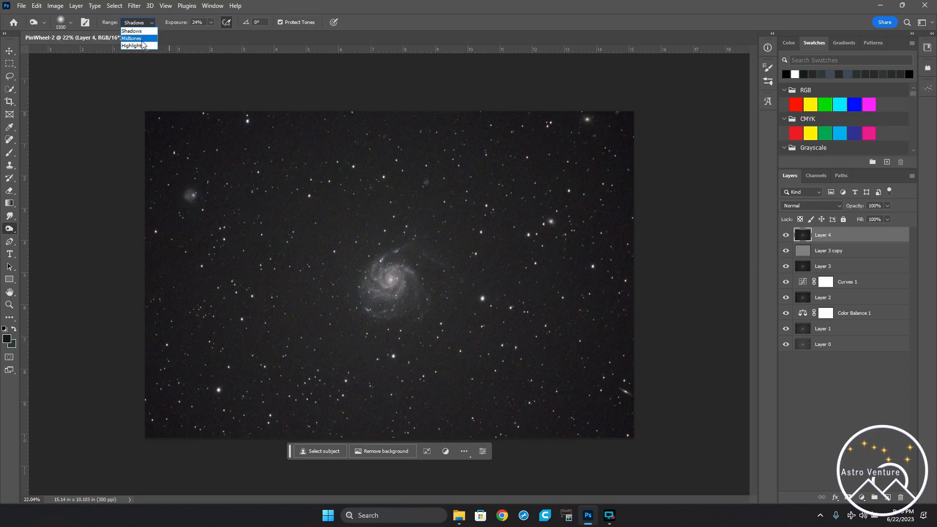
click(139, 31)
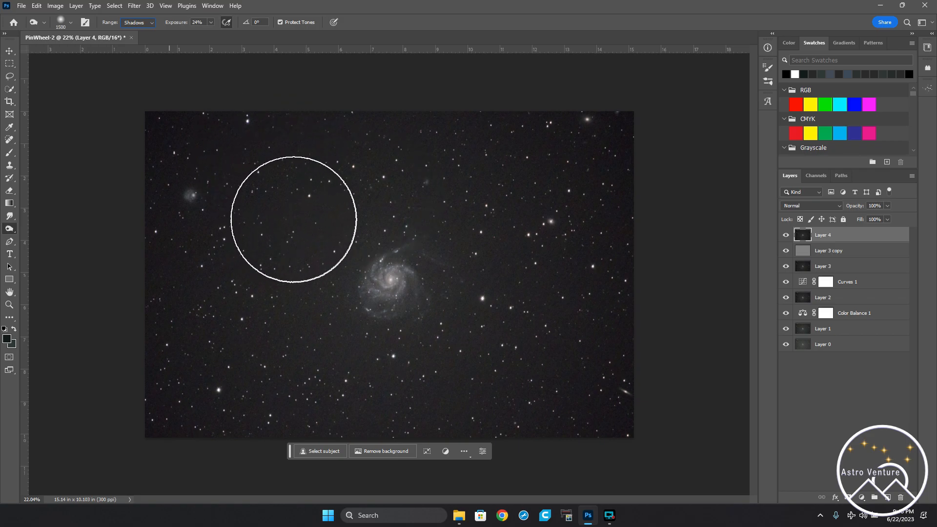
click(210, 21)
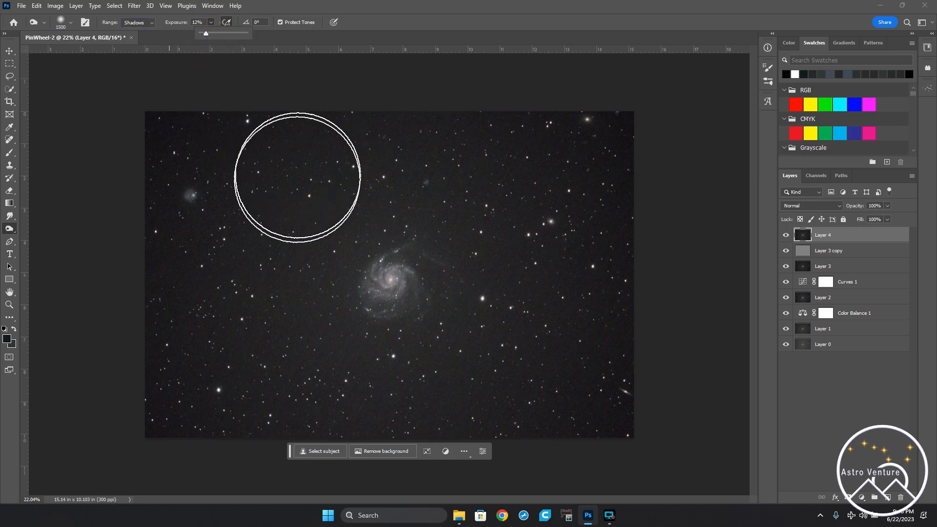
Set the Burn Tool brush size to 1600 pixels and darken the sky background on both sides of the galaxy.
key(bracketright)
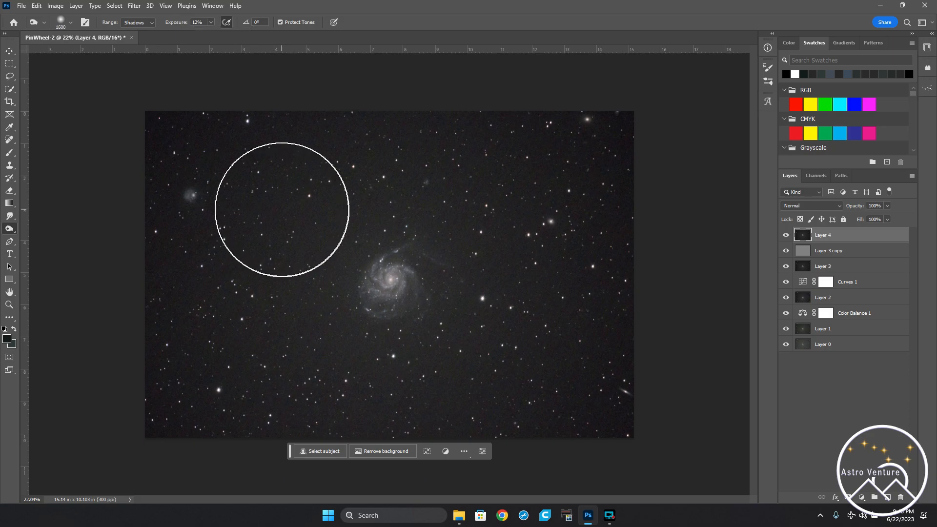
key(bracketleft)
key(bracketleft)
key(bracketleft)
key(bracketright)
key(bracketright)
key(bracketright)
key(bracketright)
click(282, 204)
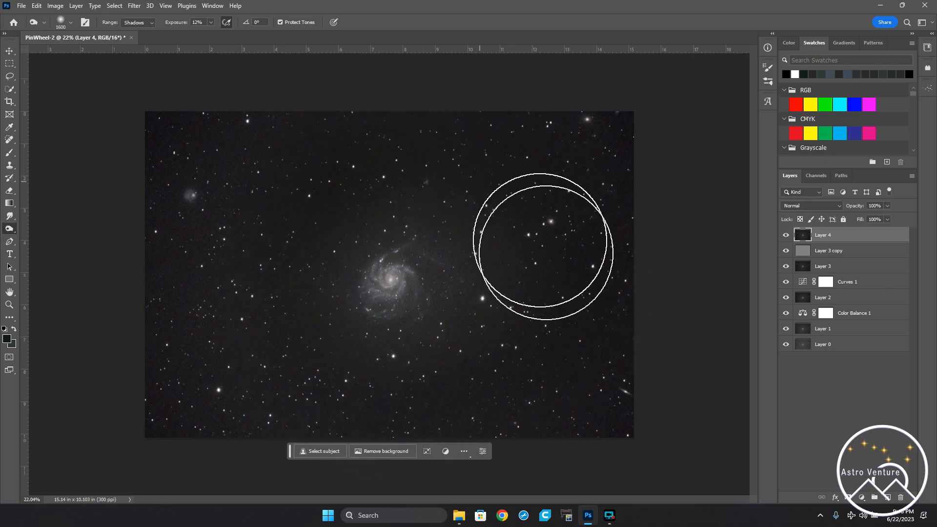
click(540, 271)
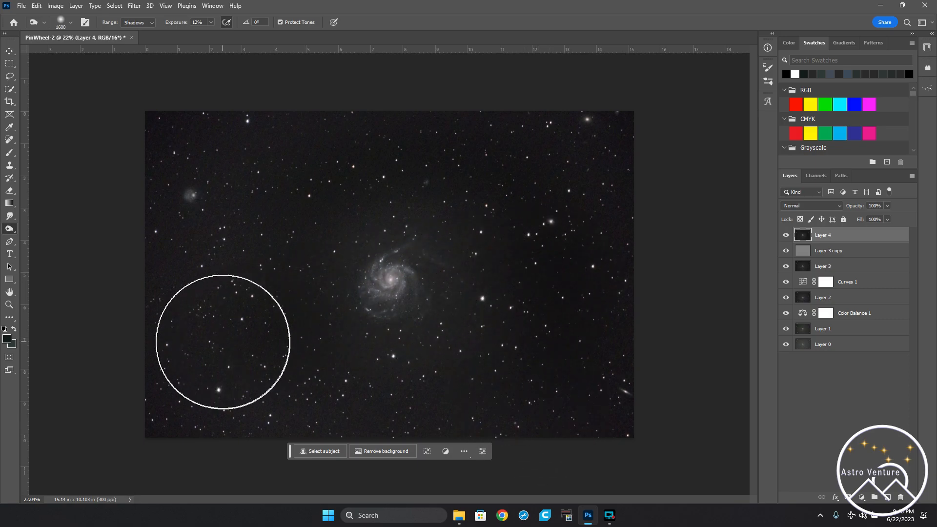
click(249, 202)
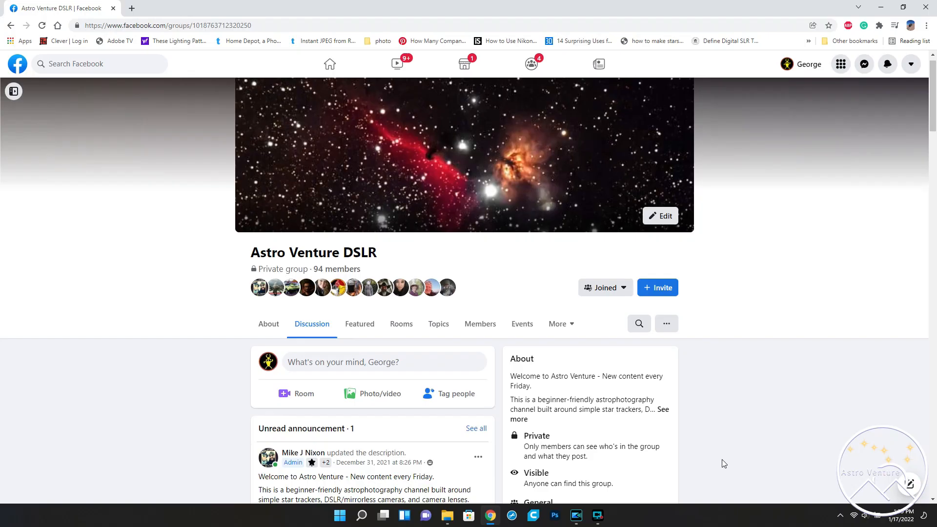
Switch to the Astro Venture DSLR group on Facebook and look through its discussion posts and shared astrophotography images.
scroll(723, 463, down, 2)
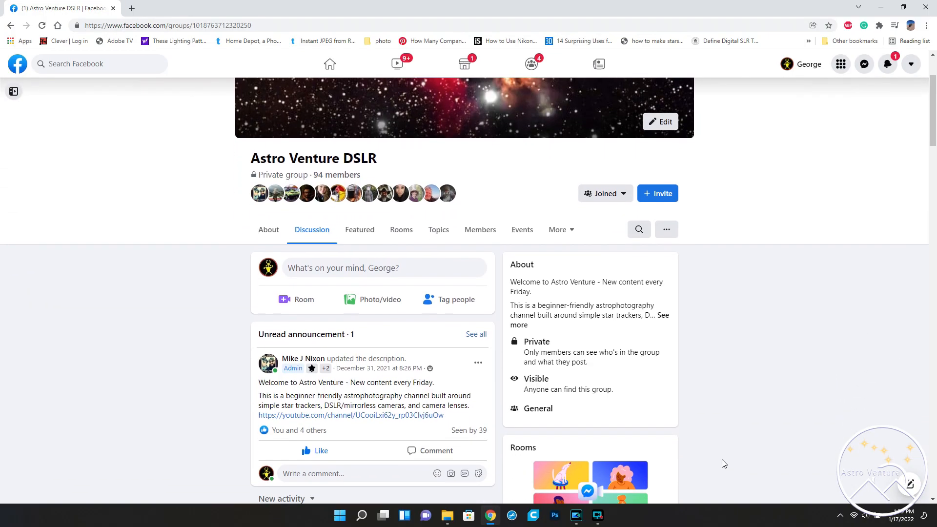
scroll(723, 462, down, 3)
scroll(722, 463, down, 3)
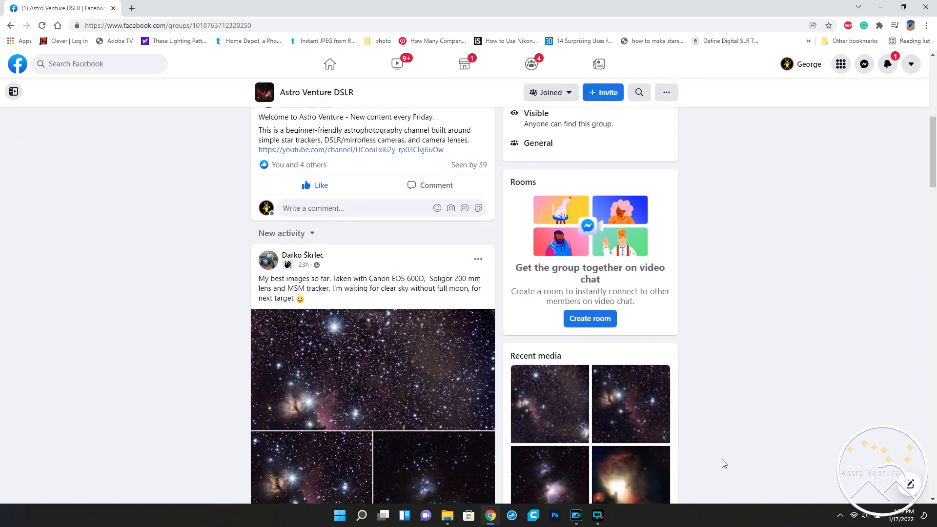
scroll(723, 462, down, 3)
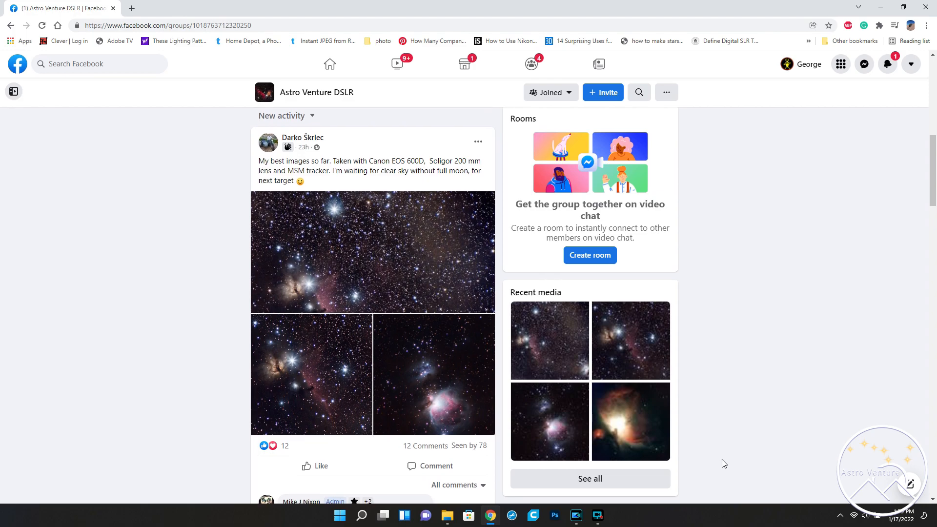
scroll(722, 462, down, 1)
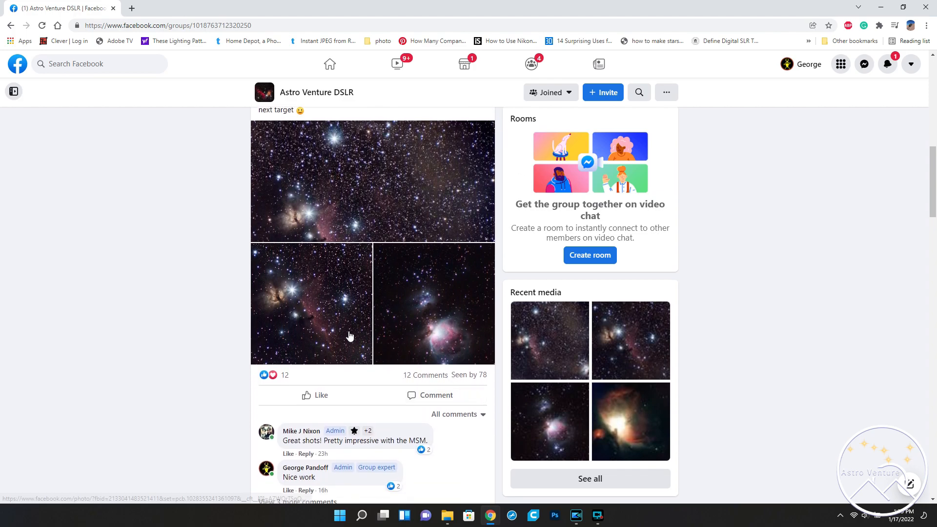